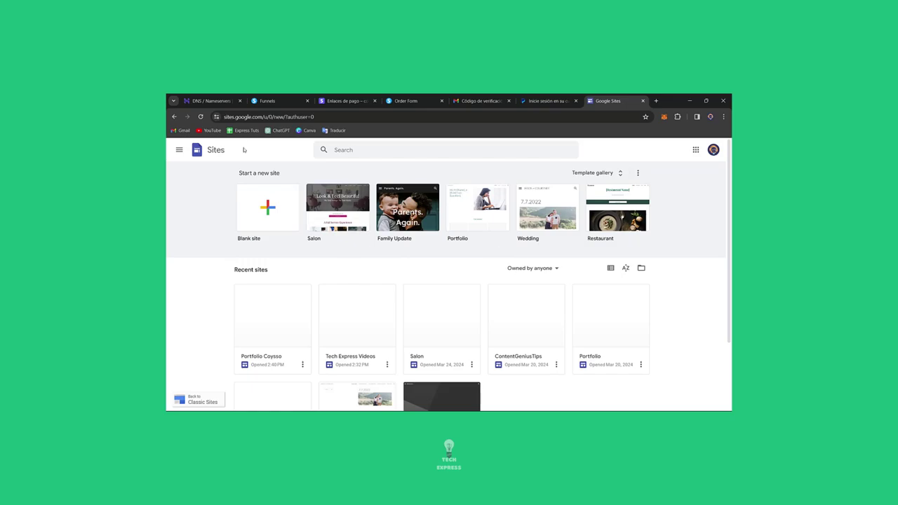
Browse the template gallery and create a new site from the Class template in the Education section
{"action": "scroll", "coordinate": [463, 228], "scroll_direction": "down", "scroll_amount": 2}
{"action": "scroll", "coordinate": [456, 229], "scroll_direction": "up", "scroll_amount": 2}
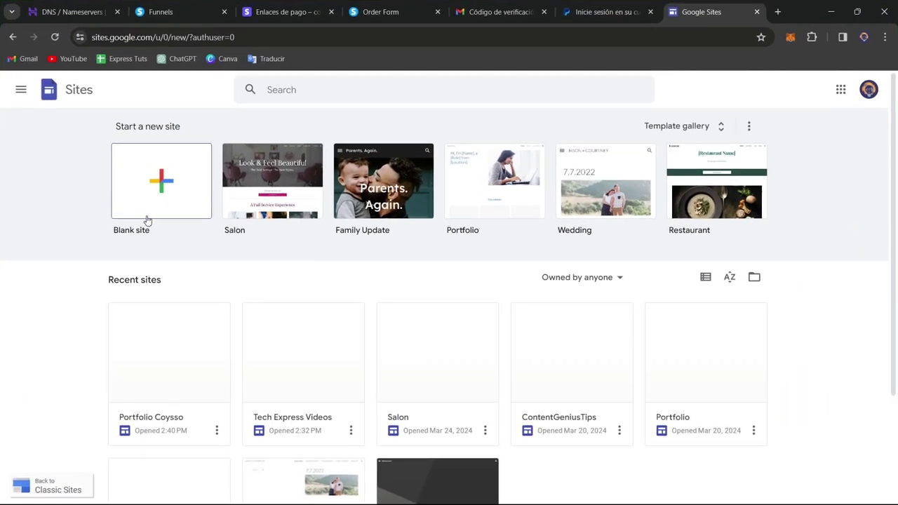
{"action": "left_click", "coordinate": [694, 132]}
{"action": "scroll", "coordinate": [695, 201], "scroll_direction": "down", "scroll_amount": 1}
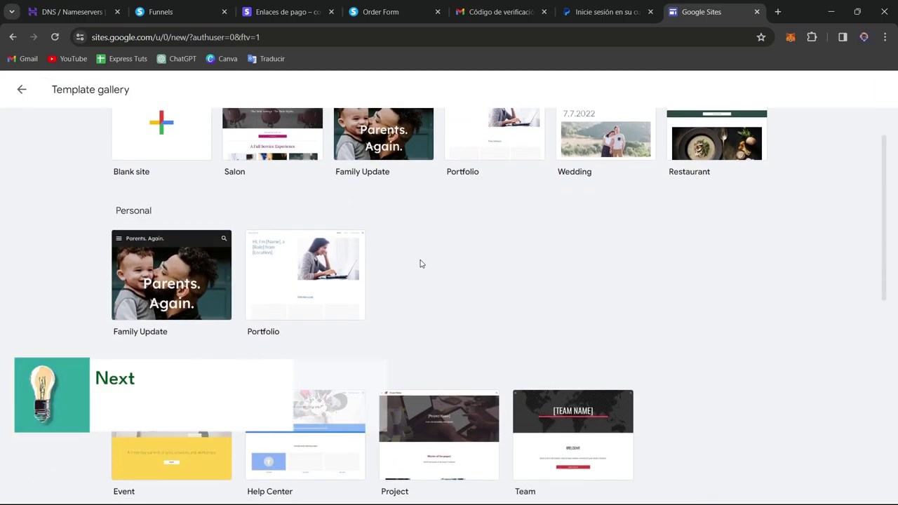
{"action": "scroll", "coordinate": [315, 269], "scroll_direction": "down", "scroll_amount": 2}
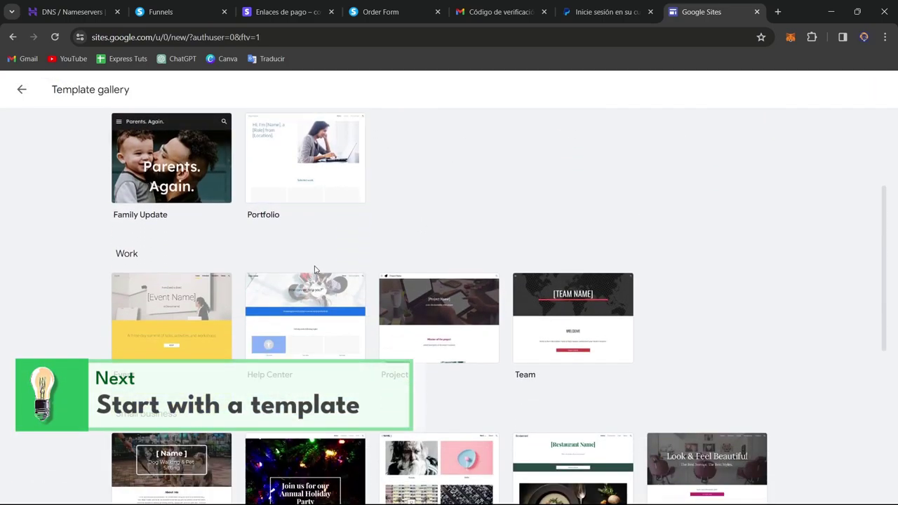
{"action": "scroll", "coordinate": [608, 225], "scroll_direction": "down", "scroll_amount": 2}
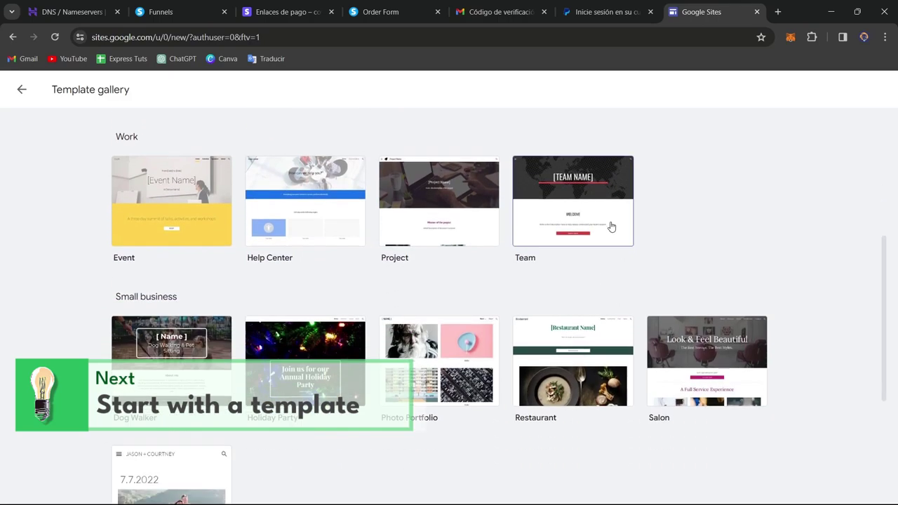
{"action": "scroll", "coordinate": [621, 353], "scroll_direction": "down", "scroll_amount": 4}
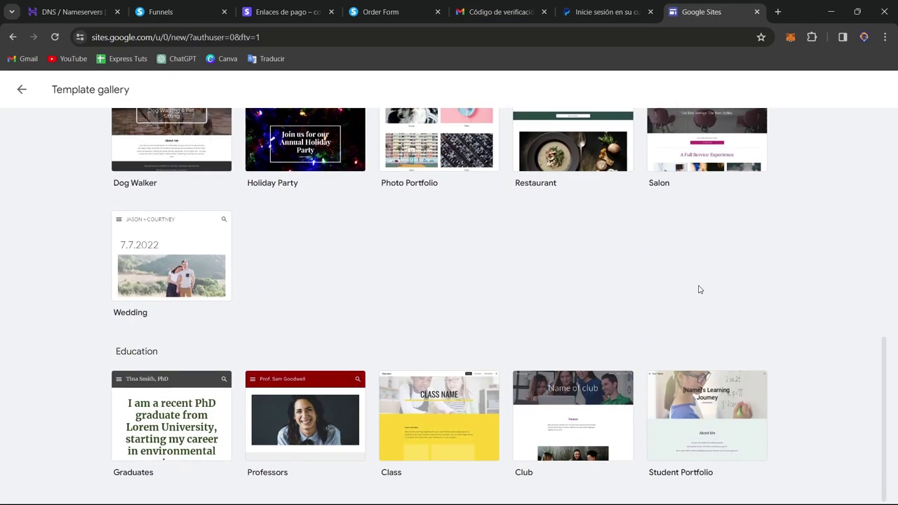
{"action": "left_click", "coordinate": [457, 423]}
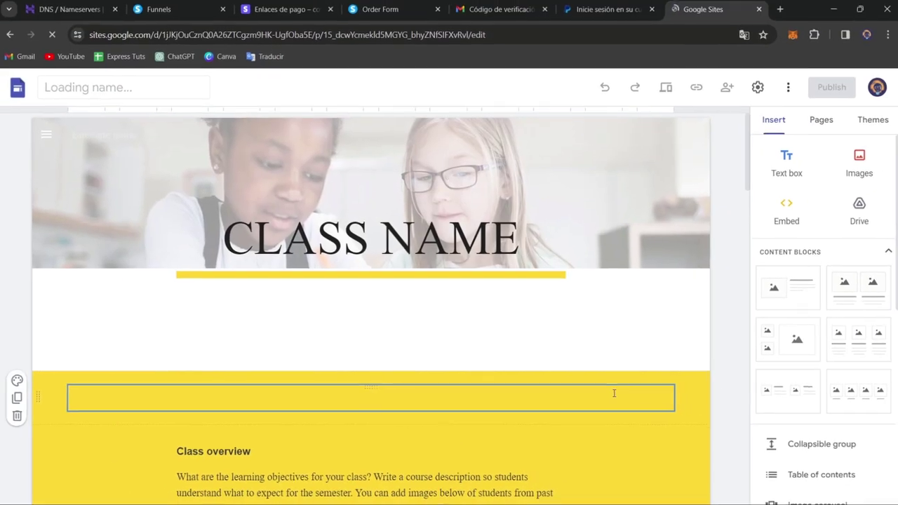
Look through the Class template's home page, from the header to the About me section
{"action": "scroll", "coordinate": [576, 378], "scroll_direction": "down", "scroll_amount": 5}
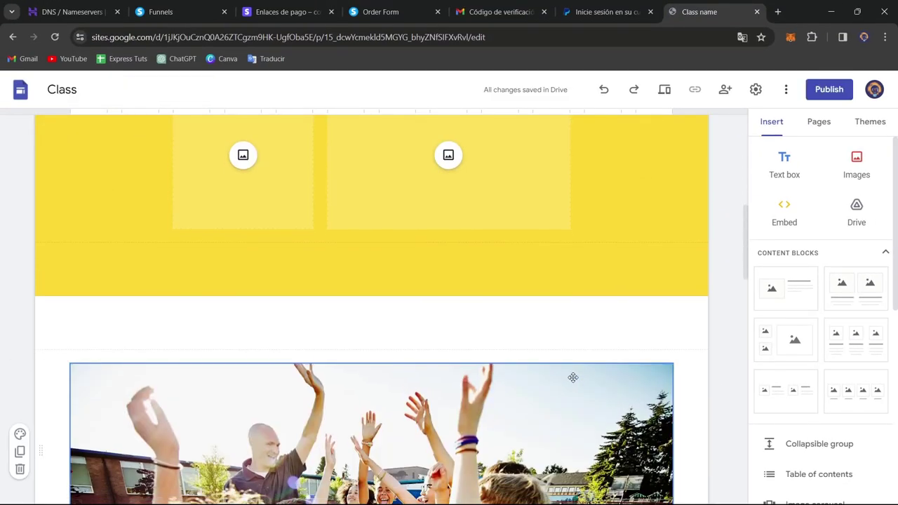
{"action": "scroll", "coordinate": [574, 377], "scroll_direction": "down", "scroll_amount": 8}
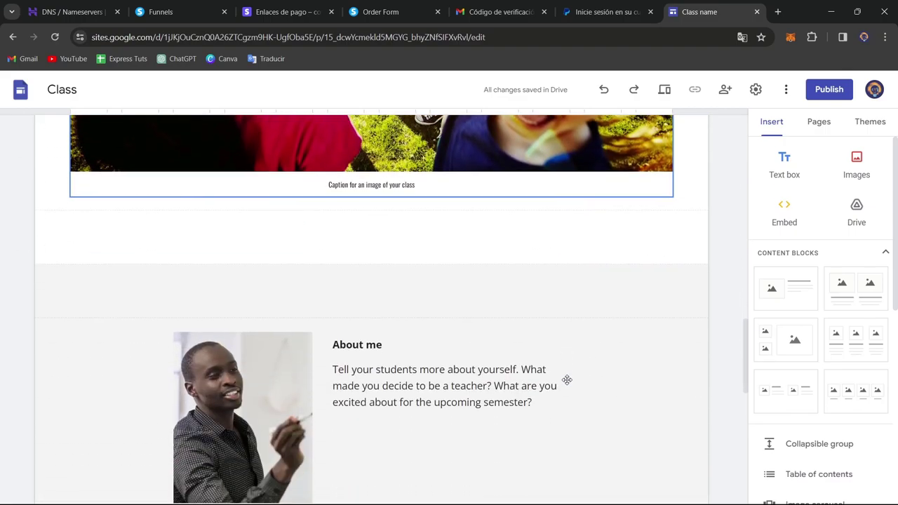
{"action": "scroll", "coordinate": [567, 379], "scroll_direction": "down", "scroll_amount": 5}
{"action": "scroll", "coordinate": [566, 380], "scroll_direction": "up", "scroll_amount": 18}
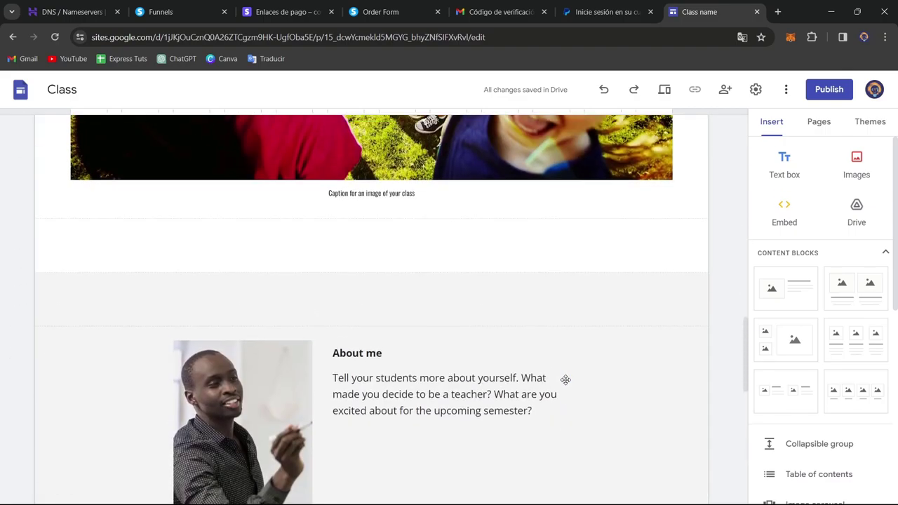
{"action": "scroll", "coordinate": [567, 383], "scroll_direction": "down", "scroll_amount": 8}
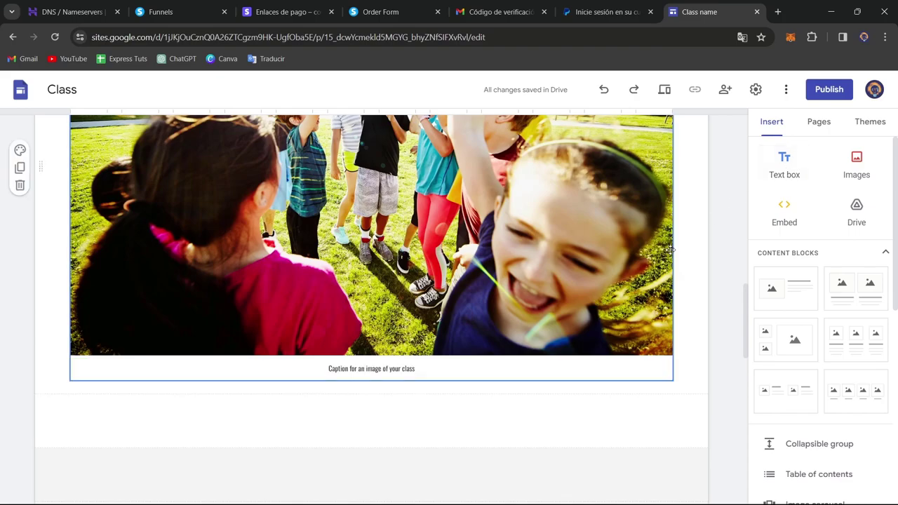
{"action": "scroll", "coordinate": [670, 250], "scroll_direction": "up", "scroll_amount": 10}
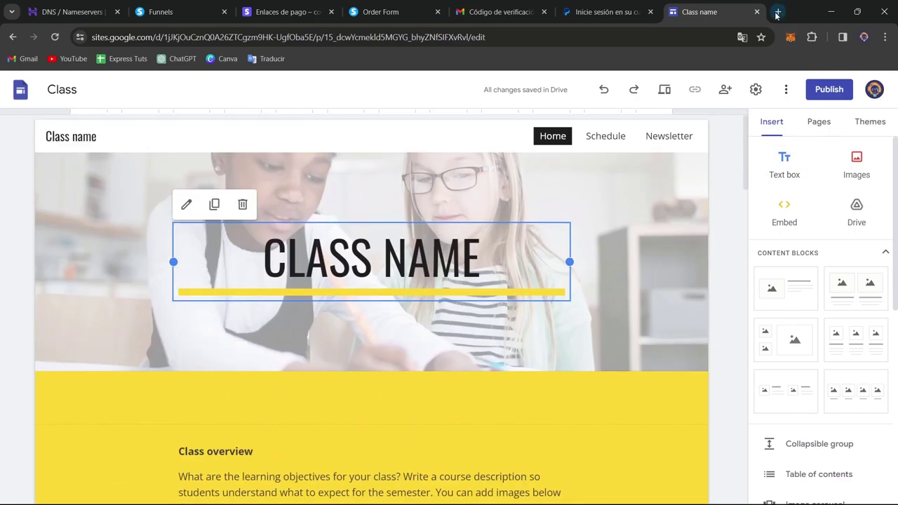
Search the web for "helthy food" in a new browser tab and open the UCSF Health article "Top 10 Foods for Health"
{"action": "left_click", "coordinate": [776, 14]}
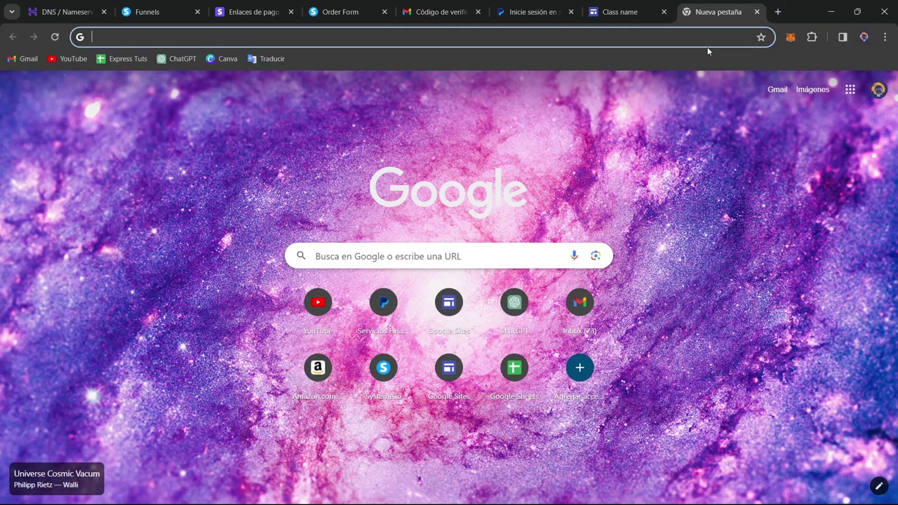
{"action": "type", "text": "helthy food"}
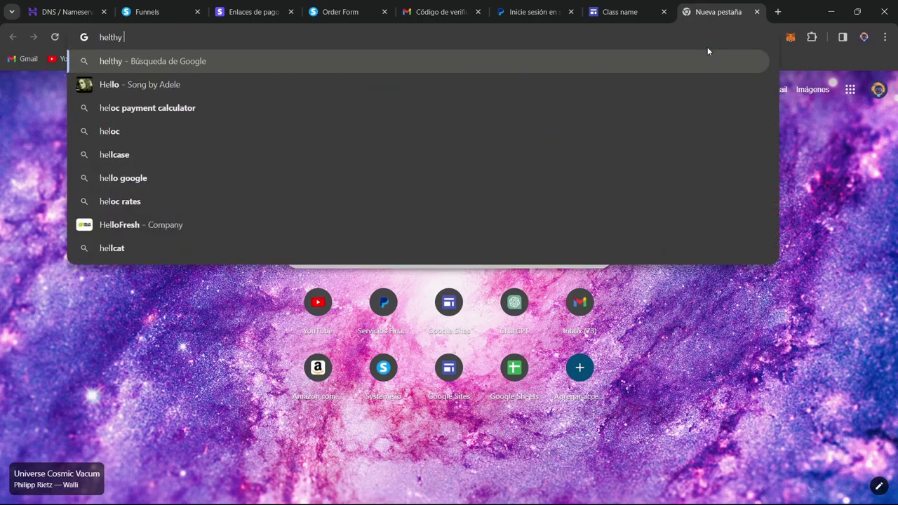
{"action": "key", "text": "Return"}
{"action": "scroll", "coordinate": [546, 95], "scroll_direction": "down", "scroll_amount": 3}
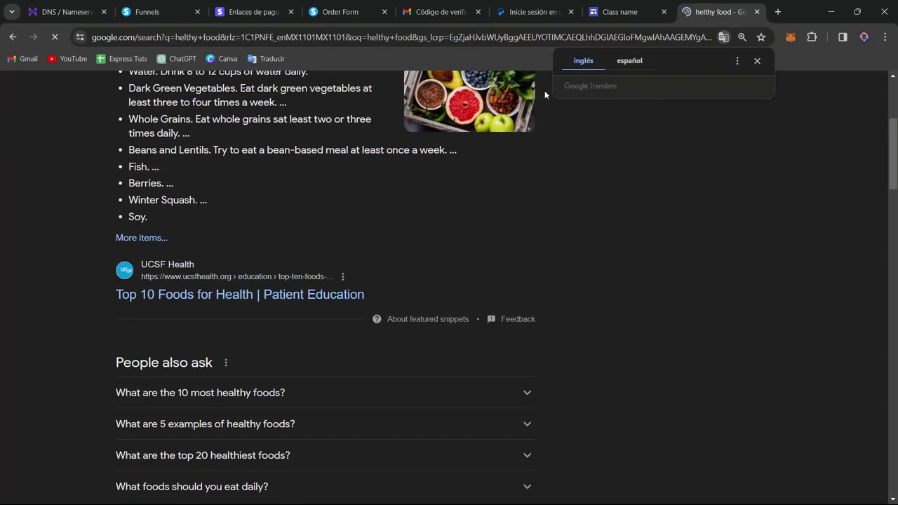
{"action": "left_click", "coordinate": [758, 62]}
{"action": "left_click", "coordinate": [292, 293]}
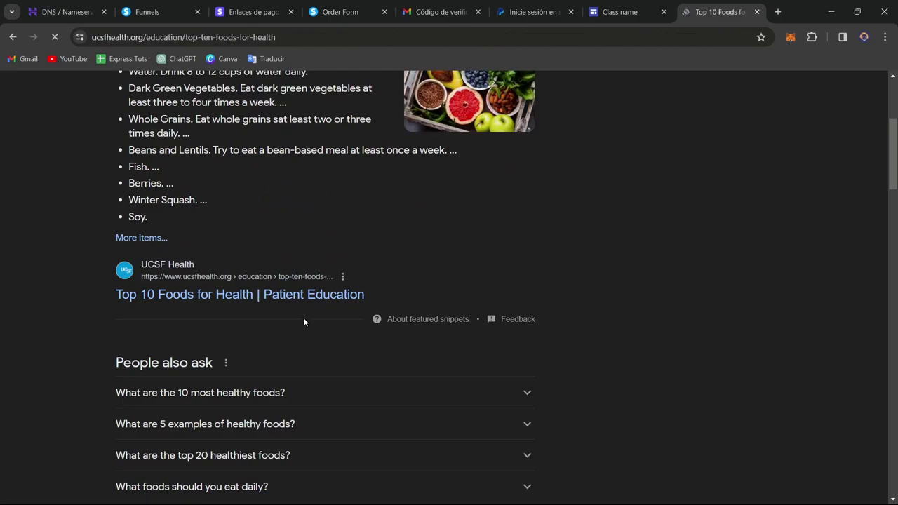
Examine the layout of the "Top 10 Foods for Health" article, including its banner, numbered sections and recommended reading
{"action": "scroll", "coordinate": [304, 326], "scroll_direction": "down", "scroll_amount": 3}
{"action": "scroll", "coordinate": [515, 287], "scroll_direction": "up", "scroll_amount": 2}
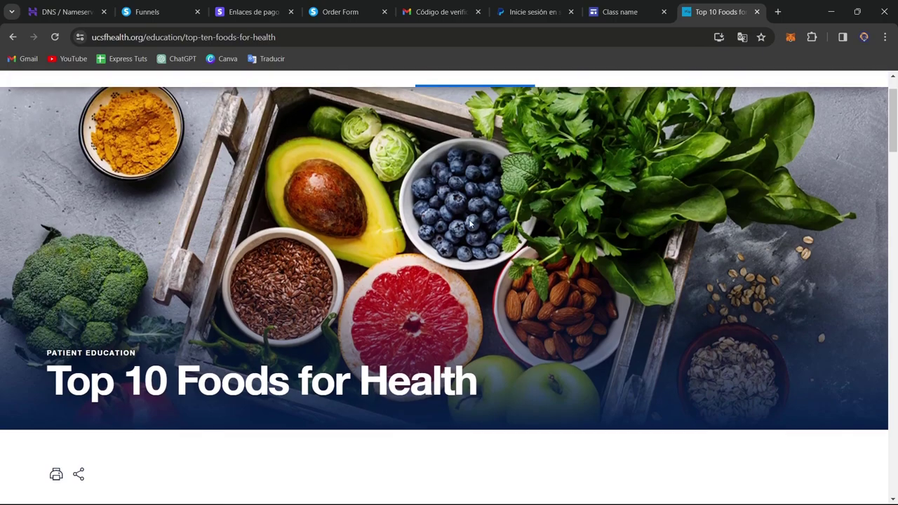
{"action": "scroll", "coordinate": [463, 228], "scroll_direction": "down", "scroll_amount": 4}
{"action": "scroll", "coordinate": [277, 276], "scroll_direction": "down", "scroll_amount": 1}
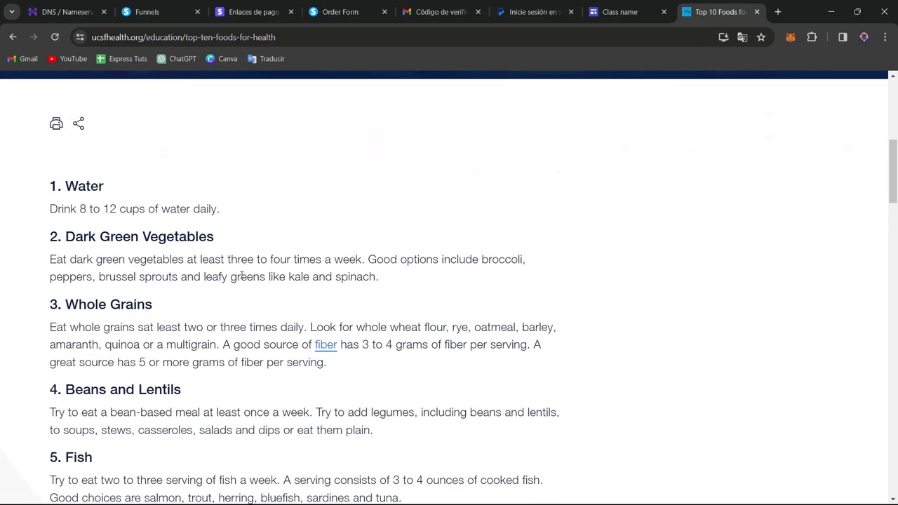
{"action": "scroll", "coordinate": [103, 208], "scroll_direction": "down", "scroll_amount": 9}
{"action": "scroll", "coordinate": [109, 208], "scroll_direction": "down", "scroll_amount": 4}
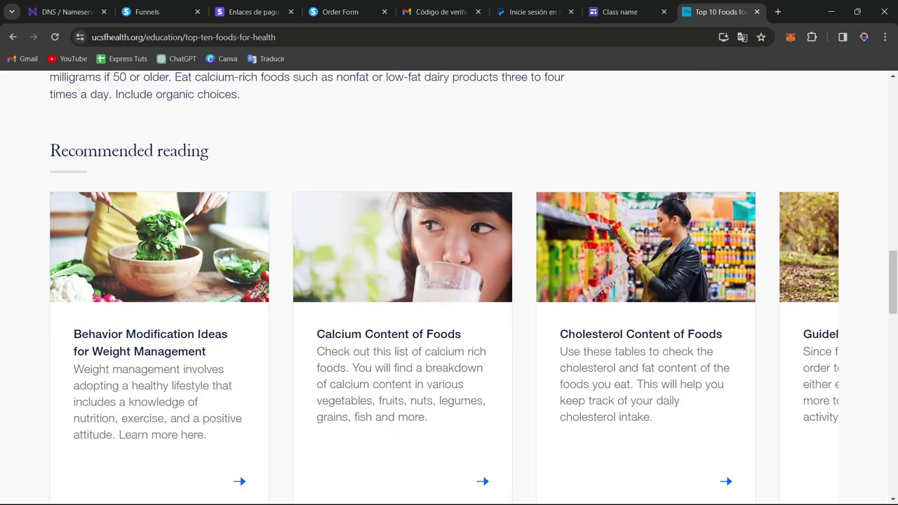
{"action": "scroll", "coordinate": [106, 213], "scroll_direction": "up", "scroll_amount": 3}
{"action": "scroll", "coordinate": [362, 232], "scroll_direction": "down", "scroll_amount": 5}
{"action": "scroll", "coordinate": [333, 273], "scroll_direction": "down", "scroll_amount": 8}
{"action": "scroll", "coordinate": [267, 274], "scroll_direction": "down", "scroll_amount": 3}
{"action": "scroll", "coordinate": [274, 284], "scroll_direction": "up", "scroll_amount": 20}
{"action": "scroll", "coordinate": [275, 286], "scroll_direction": "up", "scroll_amount": 8}
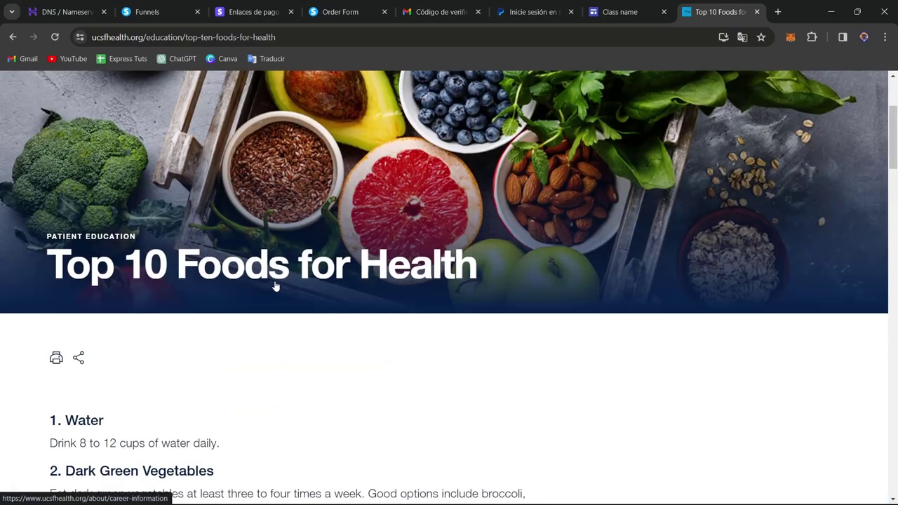
Return to the Class site and replace the header title with "AI VS CREATORS"
{"action": "left_click", "coordinate": [620, 12]}
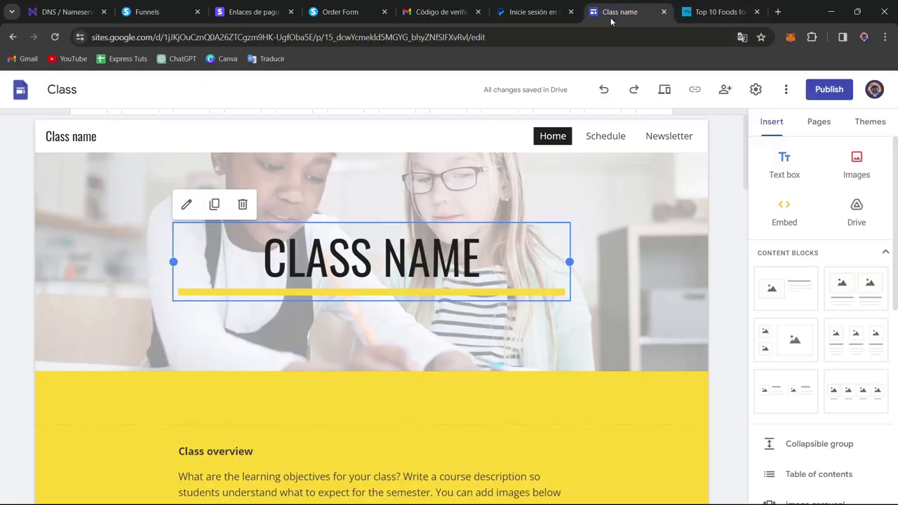
{"action": "triple_click", "coordinate": [436, 261]}
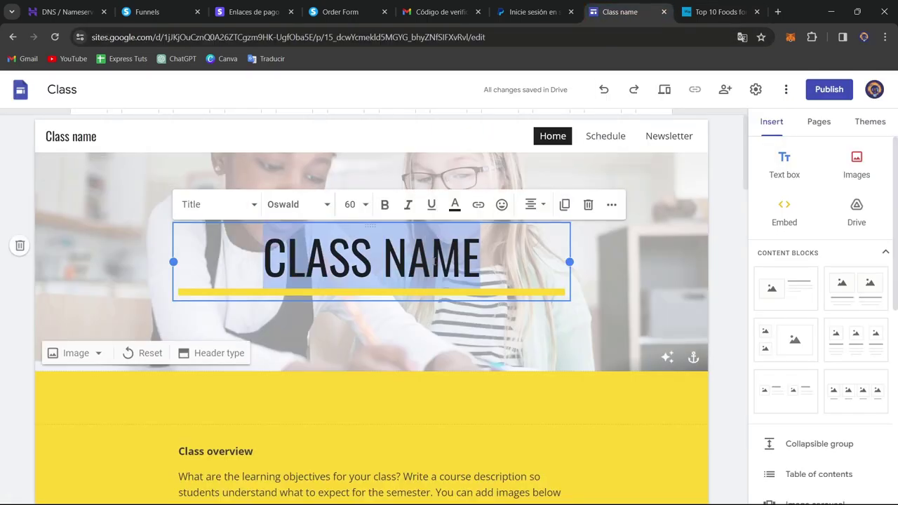
{"action": "type", "text": "AI VS "}
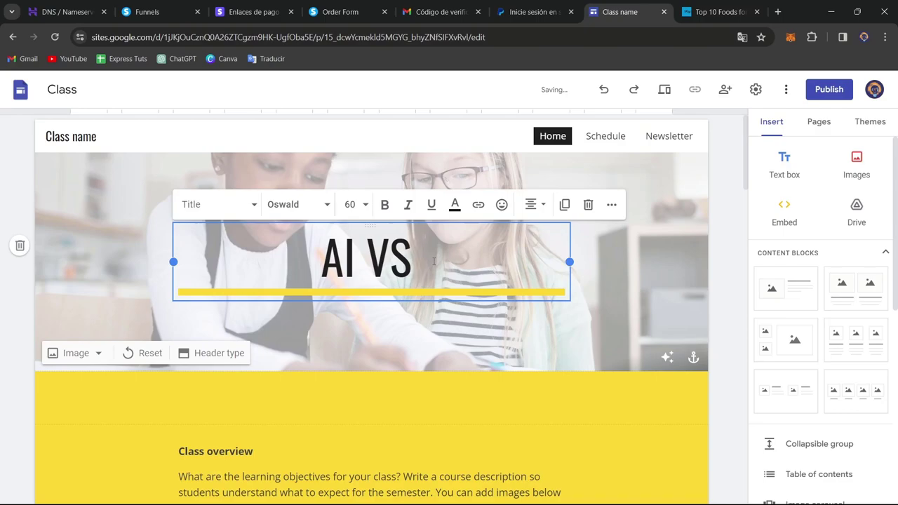
{"action": "type", "text": "CREATORS"}
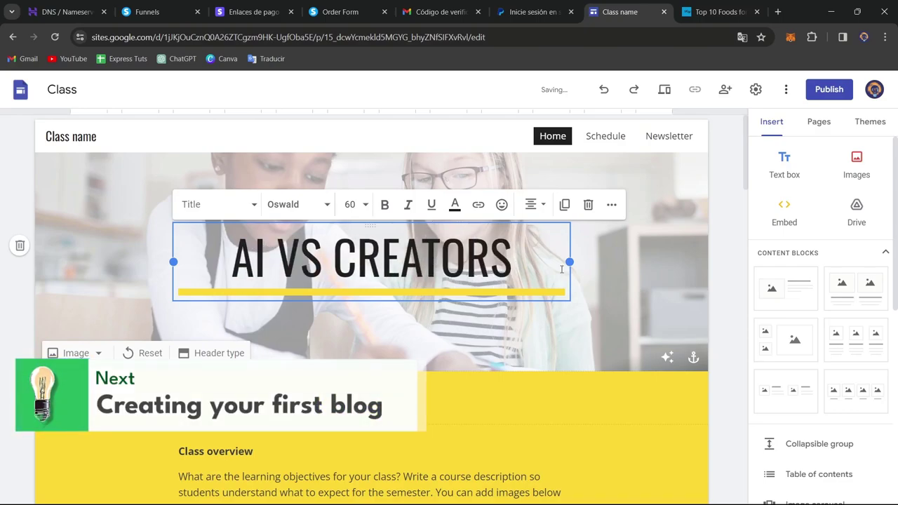
{"action": "key", "text": "Escape"}
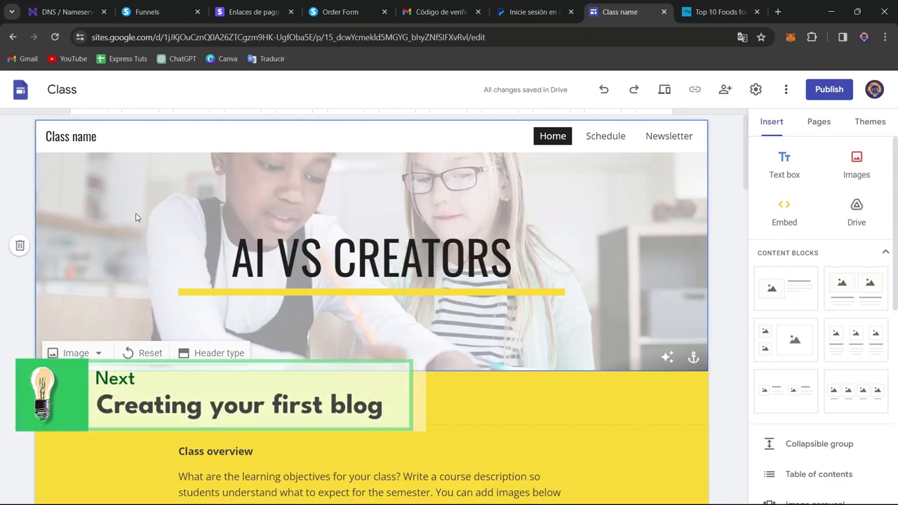
Try to replace the header background with the Unsplash image file from the Descargas folder
{"action": "left_click", "coordinate": [75, 353]}
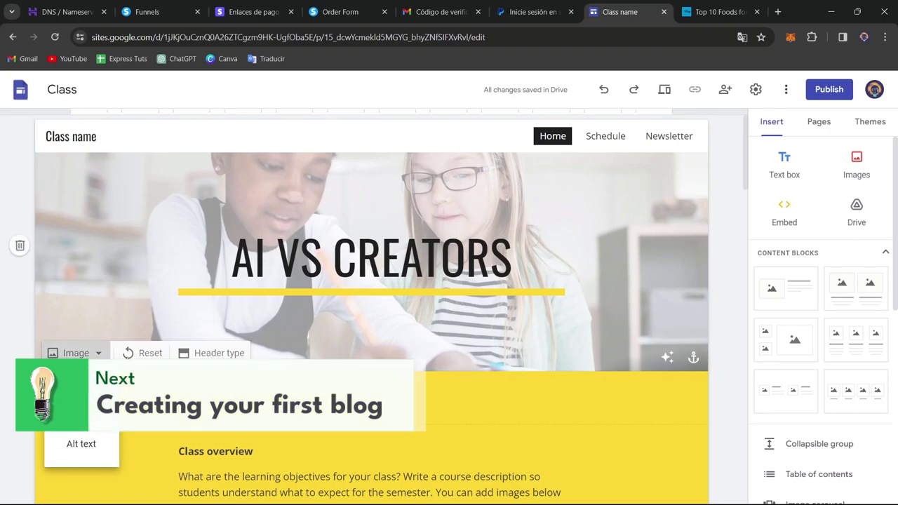
{"action": "left_click", "coordinate": [84, 388]}
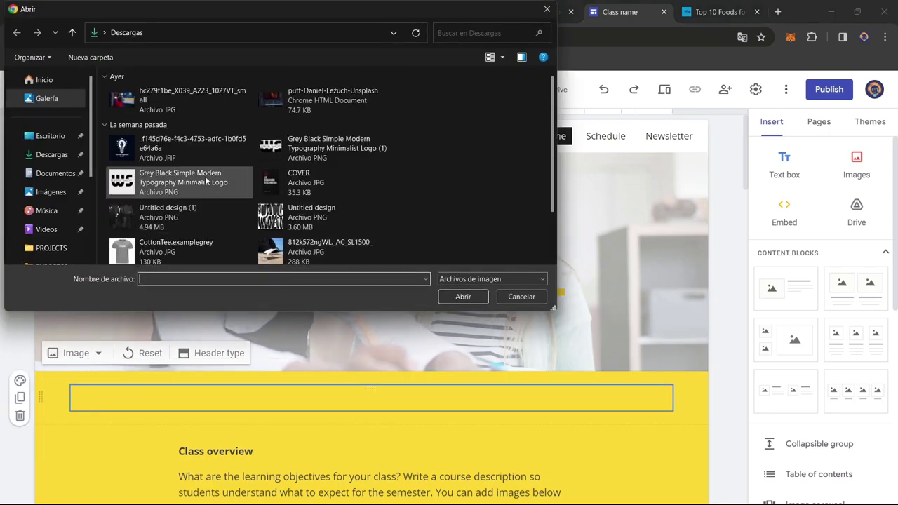
{"action": "left_click", "coordinate": [326, 100]}
{"action": "left_click", "coordinate": [463, 297]}
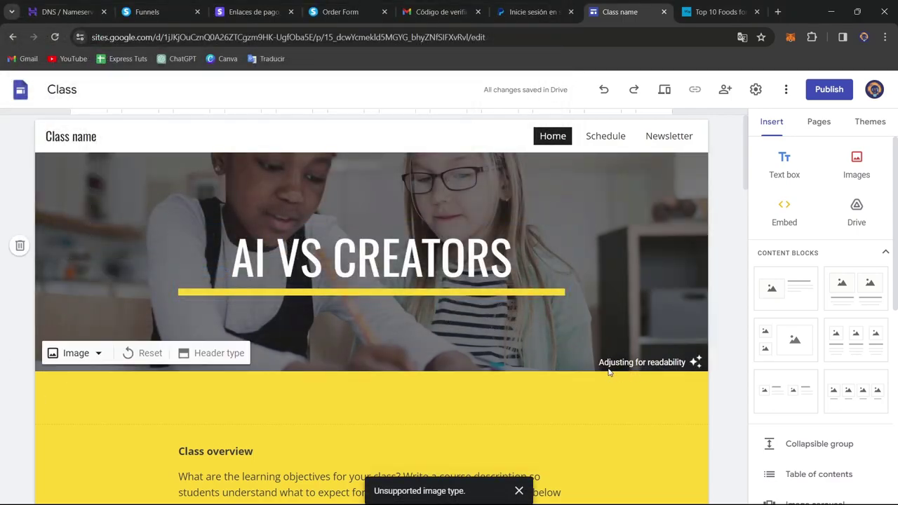
View the header type options and compare the site's header with the banner of the UCSF Health article
{"action": "left_click", "coordinate": [225, 358]}
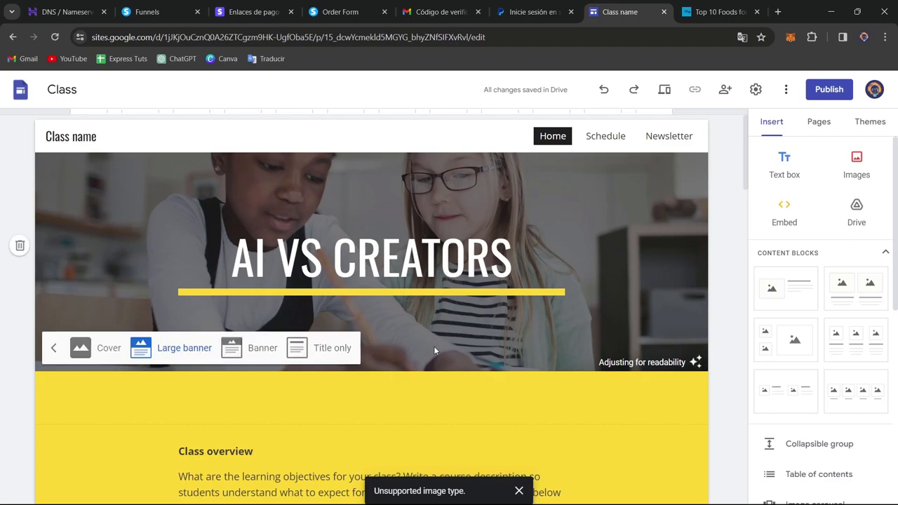
{"action": "left_click", "coordinate": [717, 12]}
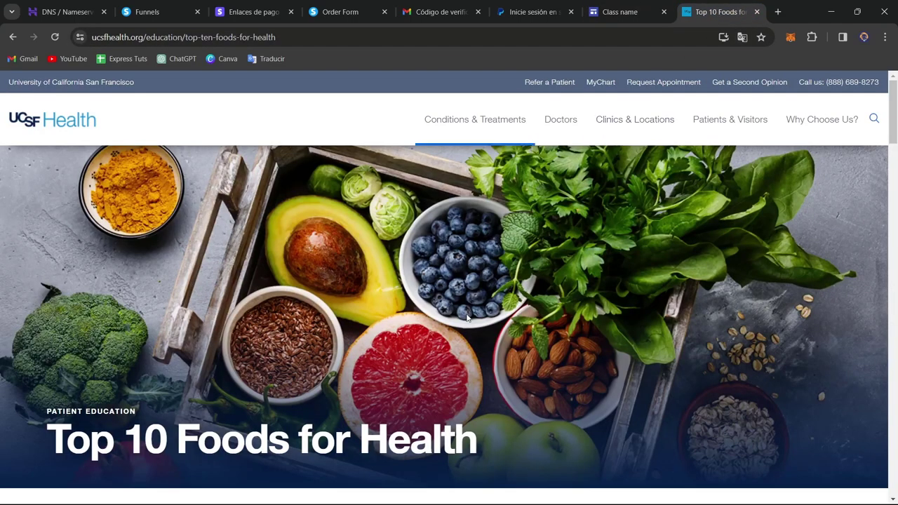
{"action": "left_click", "coordinate": [611, 14]}
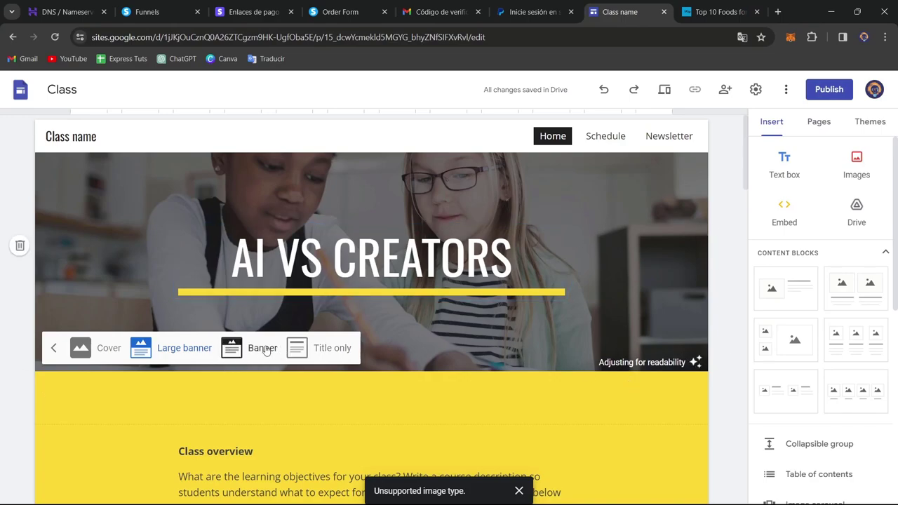
{"action": "scroll", "coordinate": [505, 331], "scroll_direction": "down", "scroll_amount": 1}
{"action": "scroll", "coordinate": [505, 331], "scroll_direction": "down", "scroll_amount": 2}
{"action": "scroll", "coordinate": [542, 268], "scroll_direction": "up", "scroll_amount": 3}
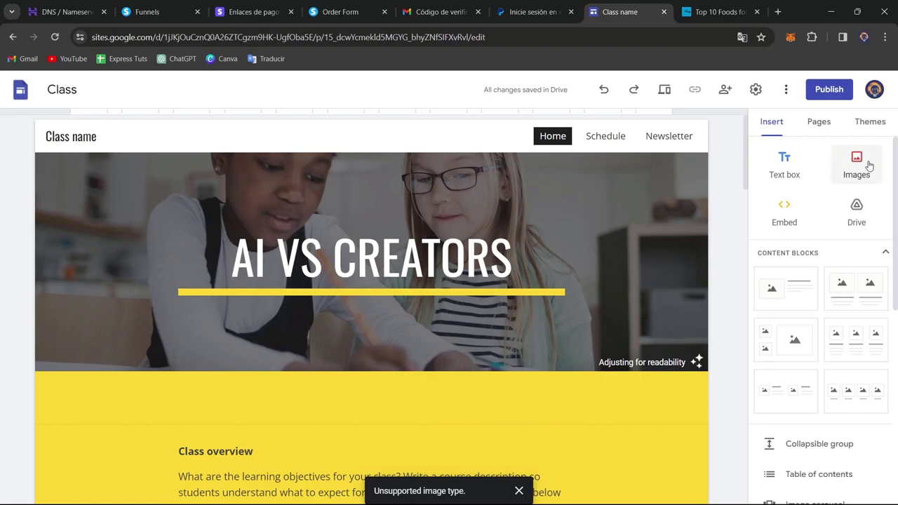
Start a custom theme named "Tech Express" and add the pink light bulb image from the Descargas folder as its logo
{"action": "left_click", "coordinate": [877, 126]}
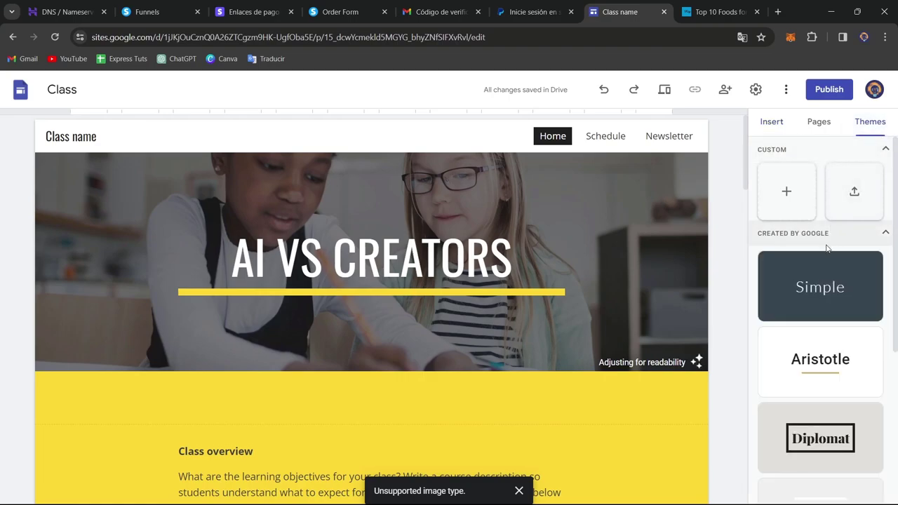
{"action": "scroll", "coordinate": [816, 281], "scroll_direction": "down", "scroll_amount": 4}
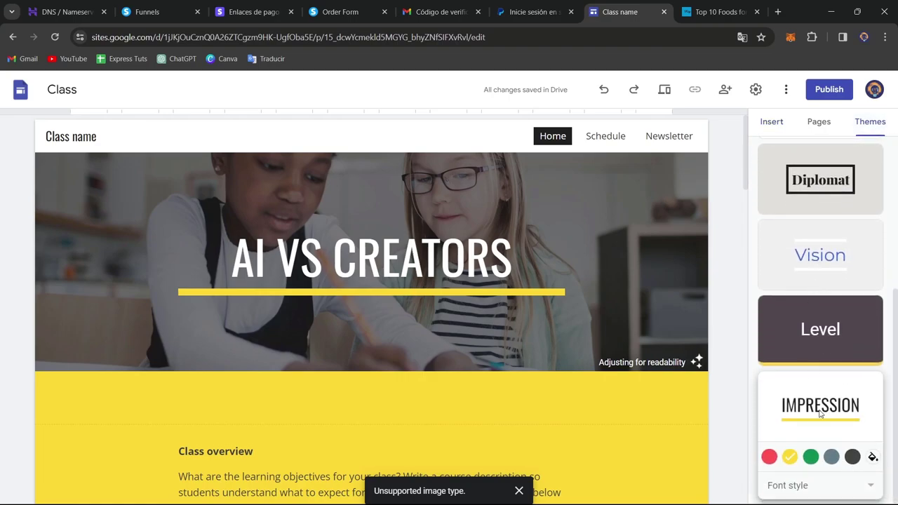
{"action": "scroll", "coordinate": [872, 491], "scroll_direction": "up", "scroll_amount": 4}
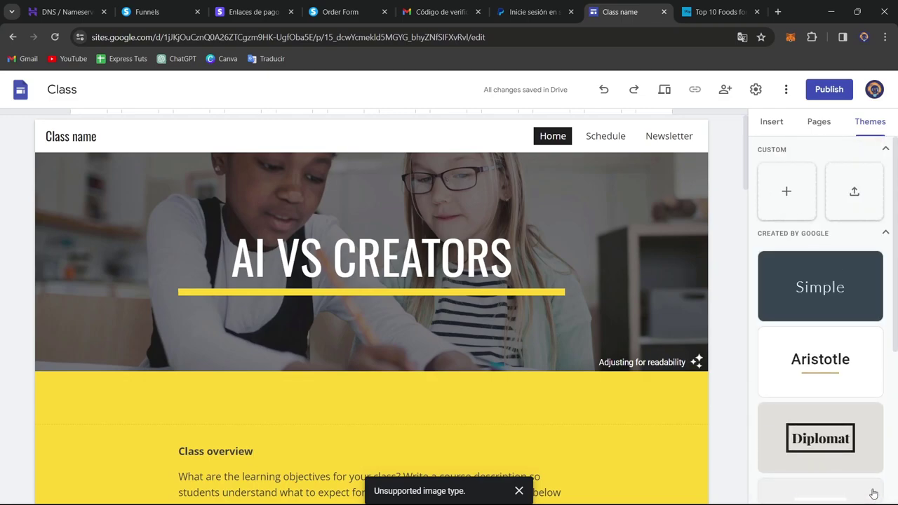
{"action": "left_click", "coordinate": [786, 191]}
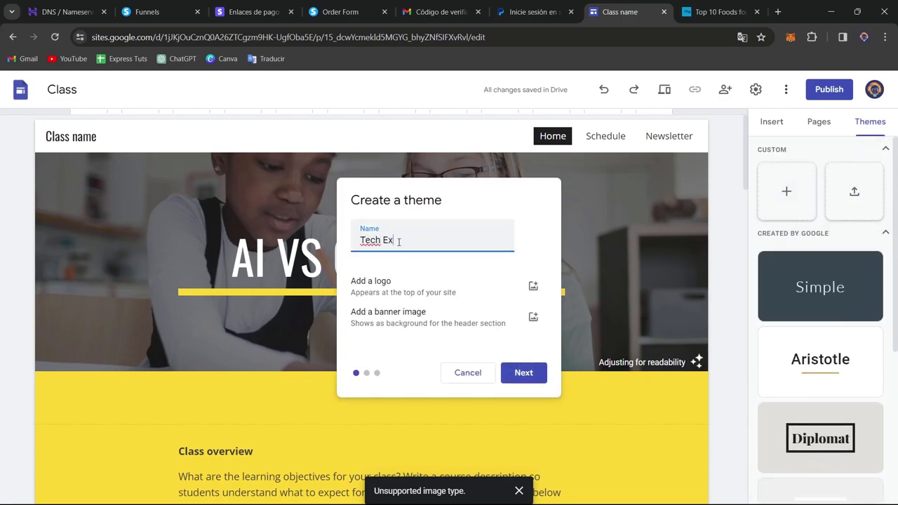
{"action": "left_click", "coordinate": [532, 288]}
{"action": "left_click", "coordinate": [502, 314]}
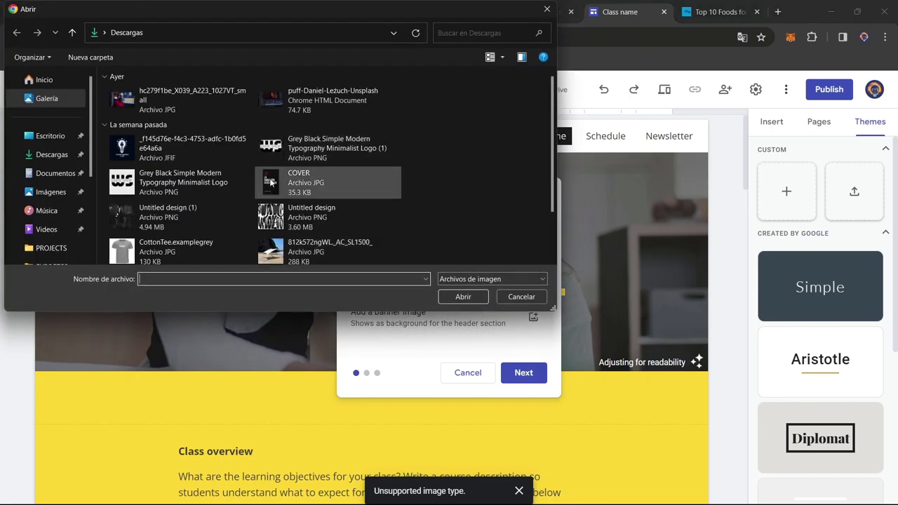
{"action": "scroll", "coordinate": [281, 196], "scroll_direction": "down", "scroll_amount": 1}
{"action": "left_click", "coordinate": [308, 246]}
{"action": "left_click", "coordinate": [463, 296]}
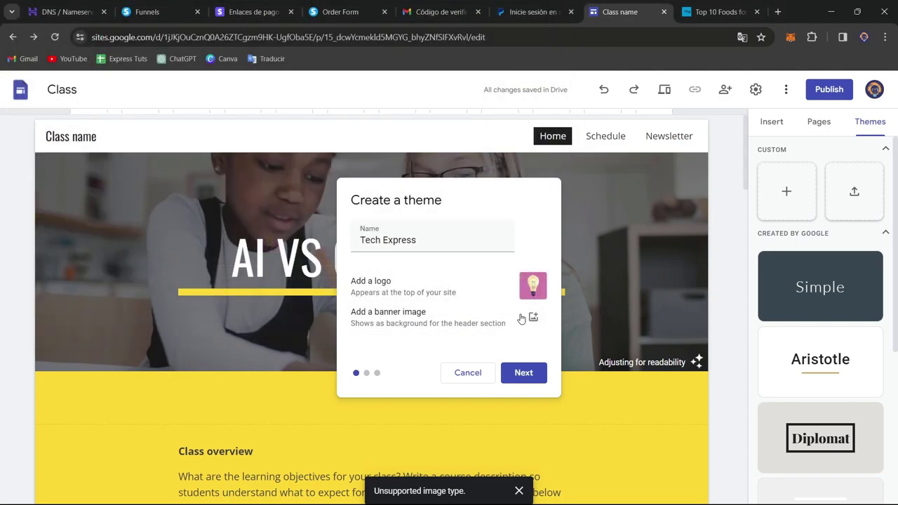
Try to add the Unsplash file from the Descargas folder as the theme's banner image
{"action": "left_click", "coordinate": [532, 318]}
{"action": "left_click", "coordinate": [521, 343]}
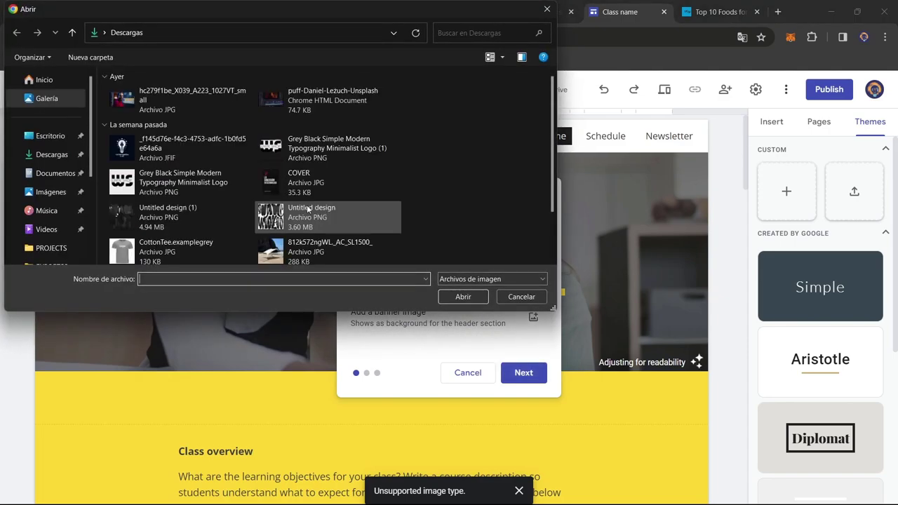
{"action": "left_click", "coordinate": [330, 98]}
{"action": "left_click", "coordinate": [463, 296]}
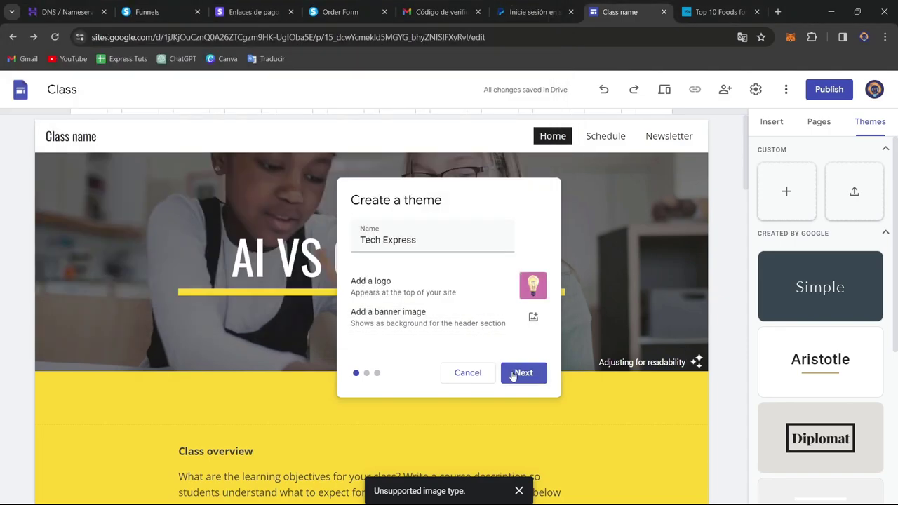
Choose the yellow, black and light grey preset color palette for the Tech Express theme
{"action": "left_click", "coordinate": [522, 374]}
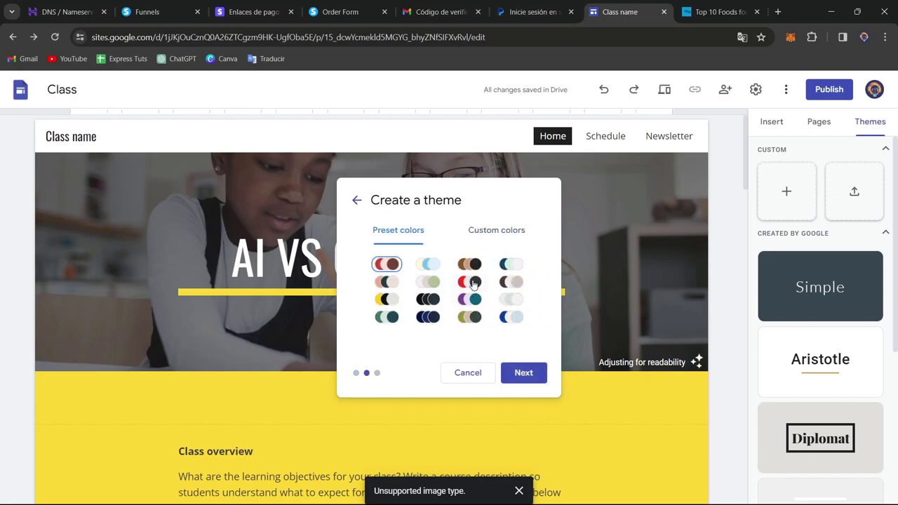
{"action": "left_click", "coordinate": [395, 300]}
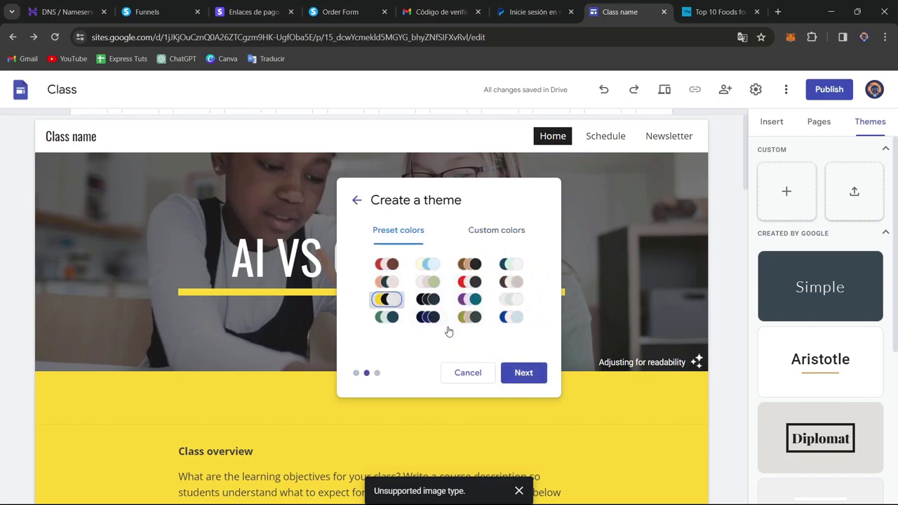
{"action": "left_click", "coordinate": [524, 372]}
Set the theme's titles and headings to Impact and its body text to Arial, and create the theme
{"action": "left_click", "coordinate": [408, 271]}
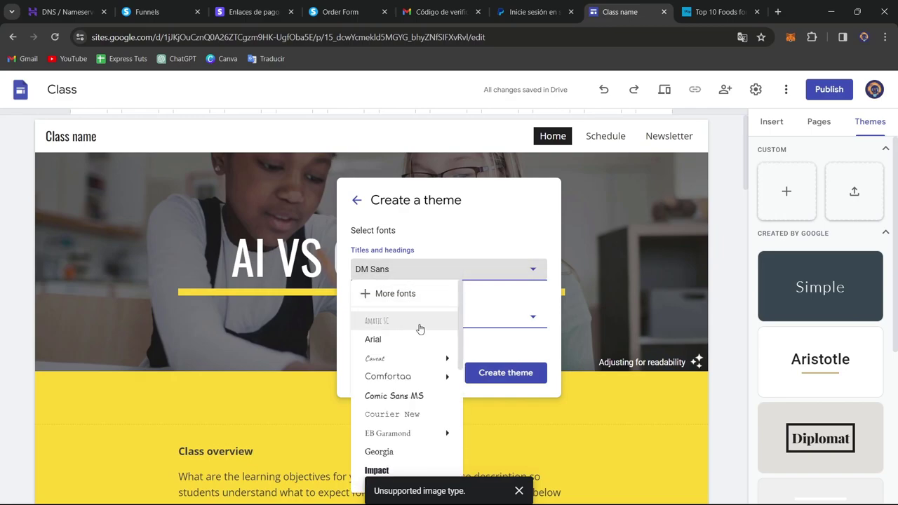
{"action": "scroll", "coordinate": [425, 395], "scroll_direction": "down", "scroll_amount": 1}
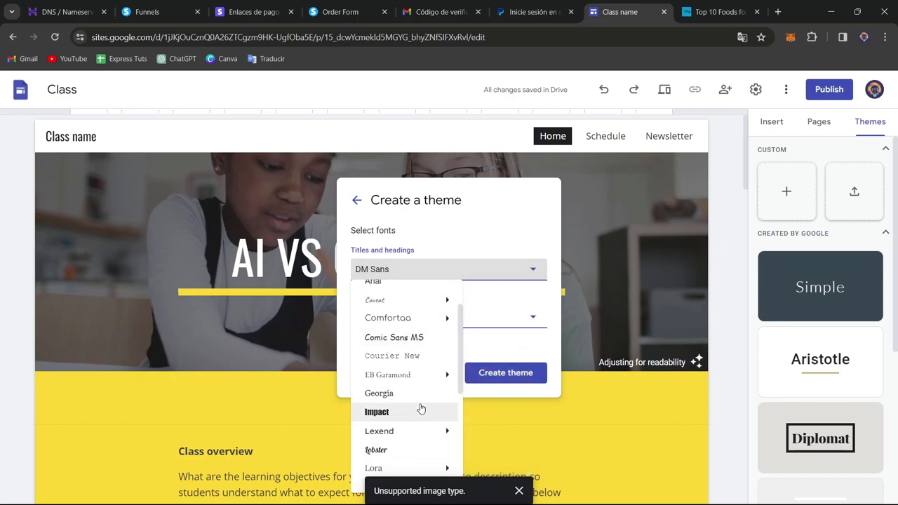
{"action": "left_click", "coordinate": [420, 412]}
{"action": "left_click", "coordinate": [457, 316]}
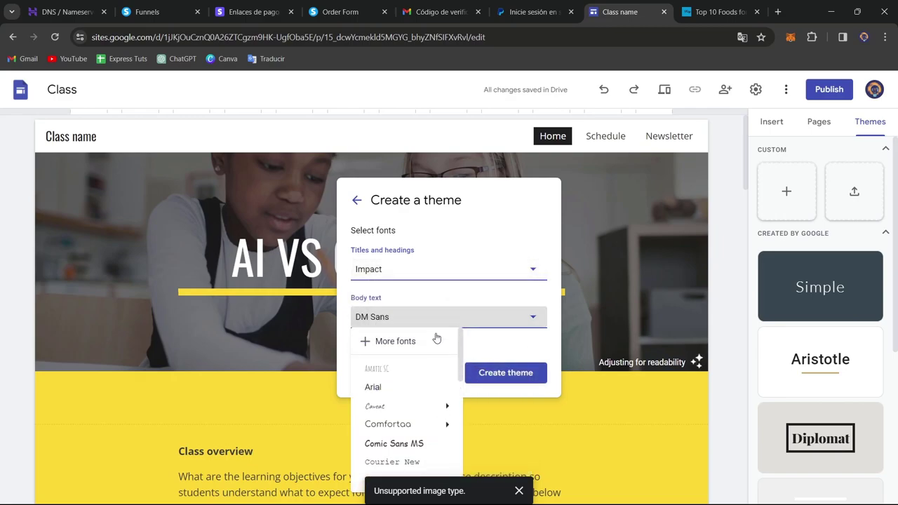
{"action": "left_click", "coordinate": [422, 388]}
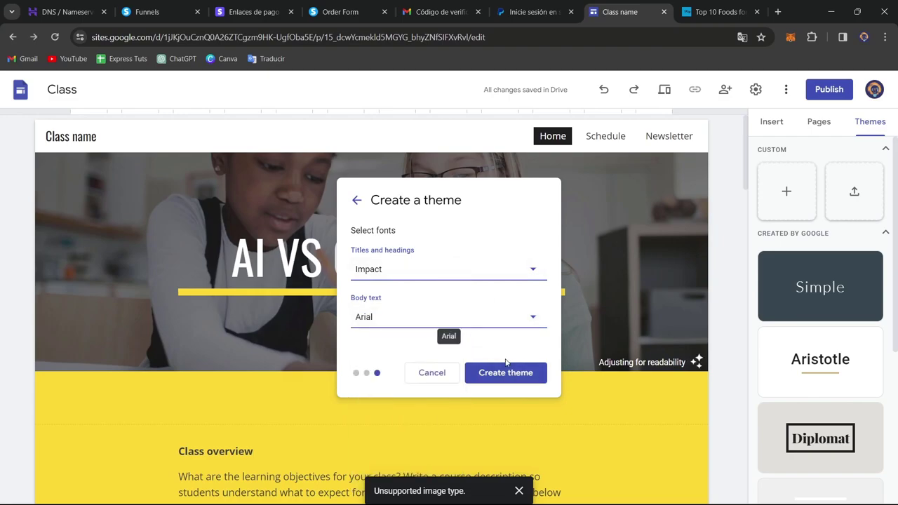
{"action": "left_click", "coordinate": [516, 379]}
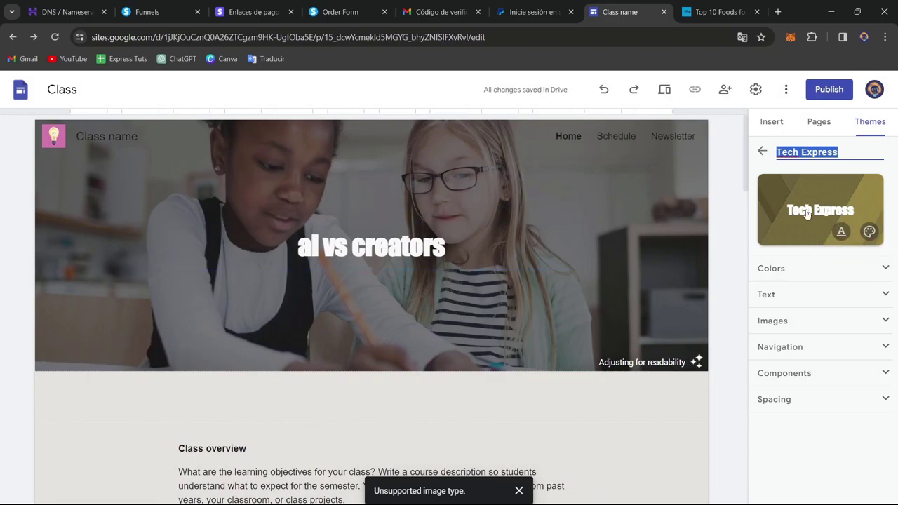
Review the restyled home page and retype the header title in capitals as "AI VS CREATORS"
{"action": "scroll", "coordinate": [589, 367], "scroll_direction": "down", "scroll_amount": 10}
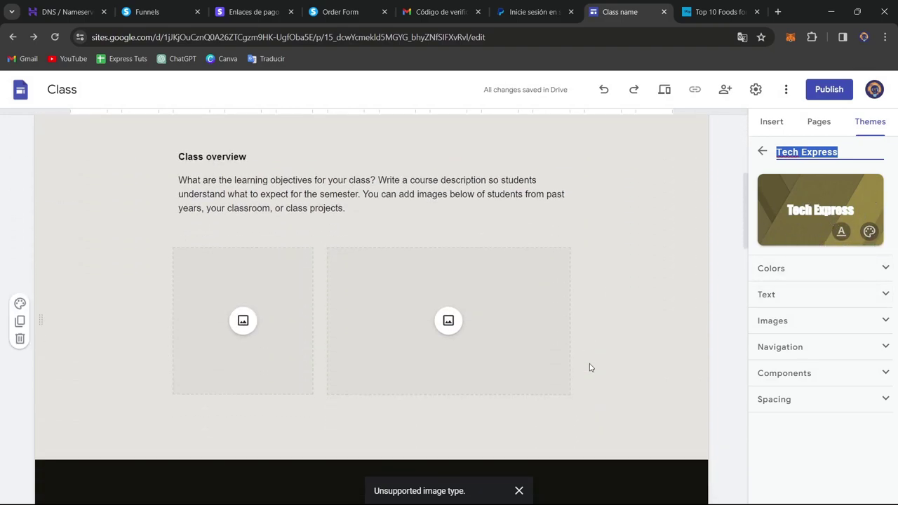
{"action": "scroll", "coordinate": [589, 366], "scroll_direction": "down", "scroll_amount": 11}
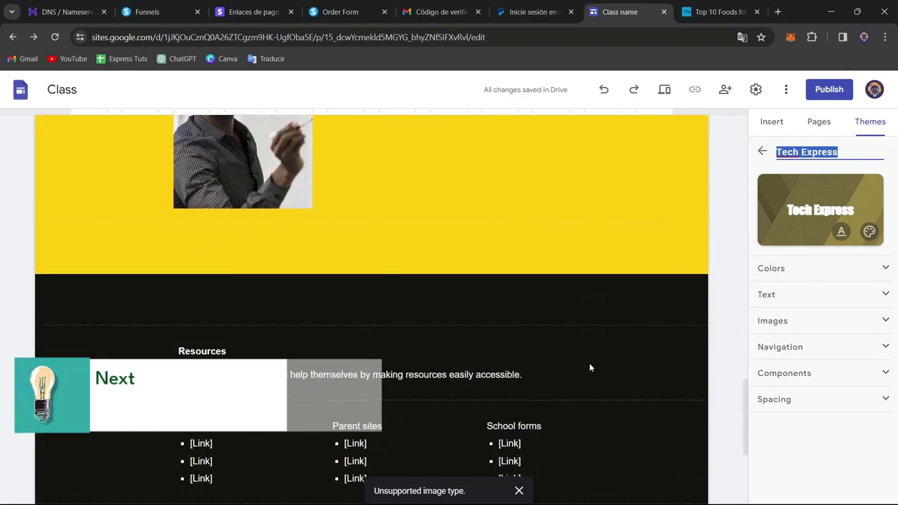
{"action": "scroll", "coordinate": [589, 367], "scroll_direction": "up", "scroll_amount": 8}
{"action": "scroll", "coordinate": [590, 366], "scroll_direction": "up", "scroll_amount": 12}
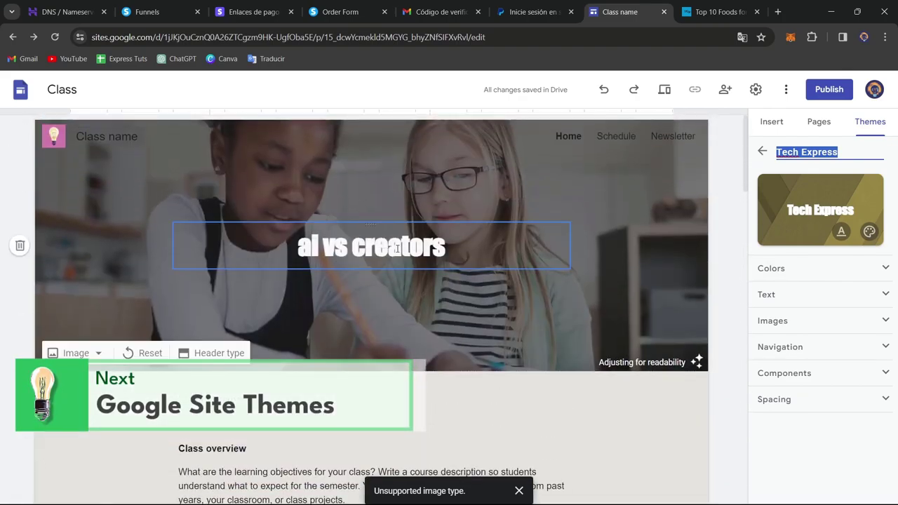
{"action": "triple_click", "coordinate": [397, 248]}
{"action": "type", "text": "AI VS"}
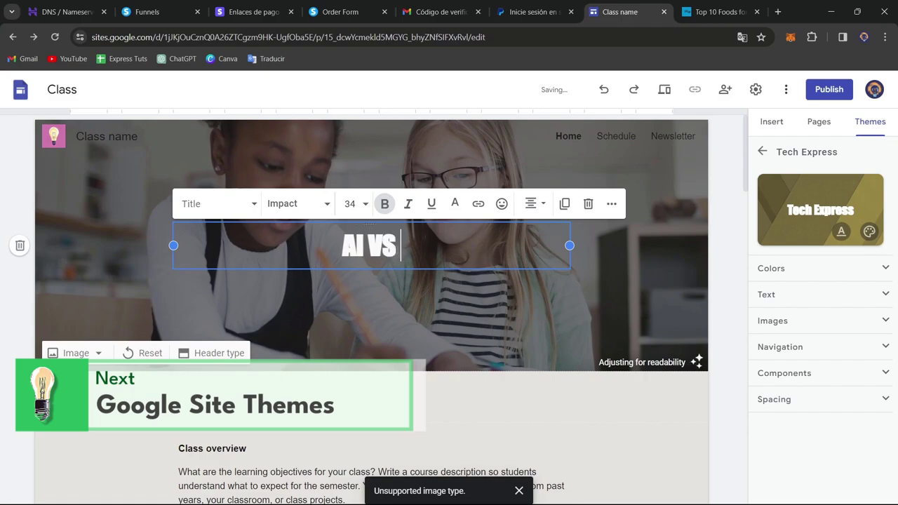
{"action": "type", "text": " CREATORSS"}
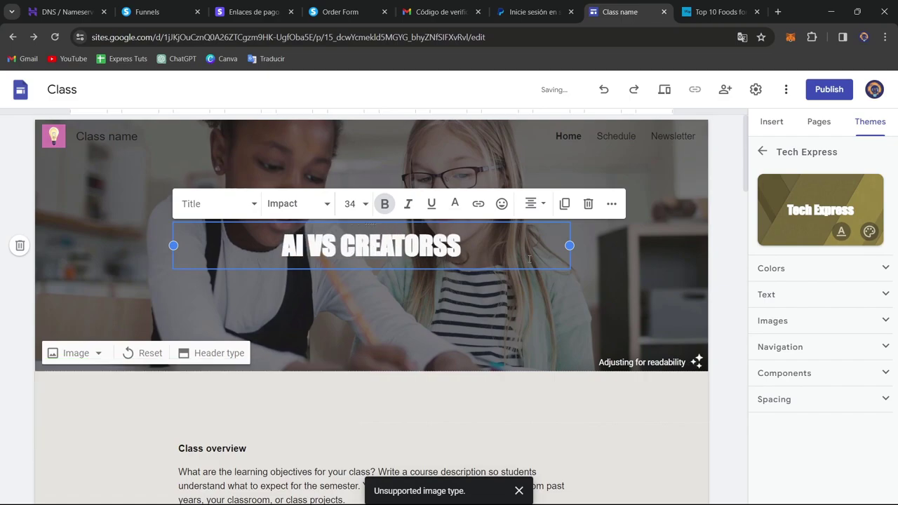
{"action": "key", "text": "BackSpace"}
Replace the "Class overview" title below the header with "AI IN 2024"
{"action": "scroll", "coordinate": [540, 271], "scroll_direction": "down", "scroll_amount": 3}
{"action": "scroll", "coordinate": [541, 276], "scroll_direction": "up", "scroll_amount": 1}
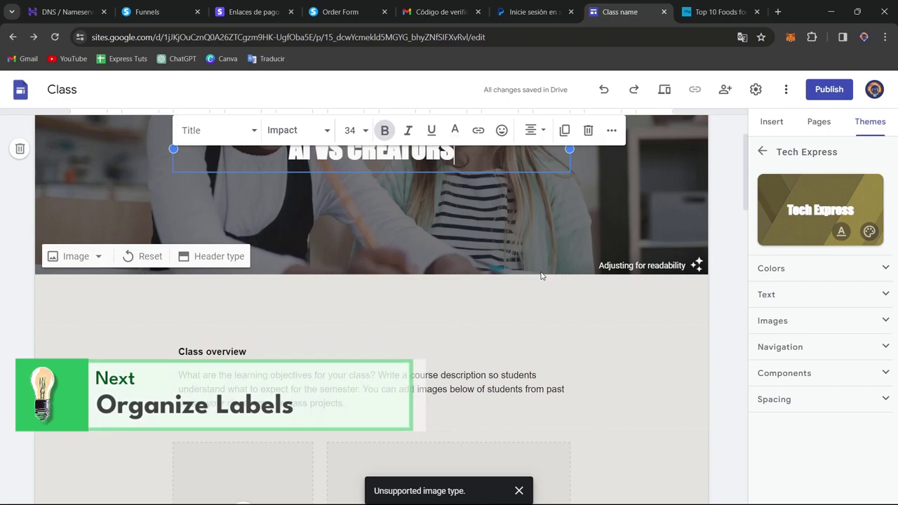
{"action": "scroll", "coordinate": [620, 367], "scroll_direction": "down", "scroll_amount": 2}
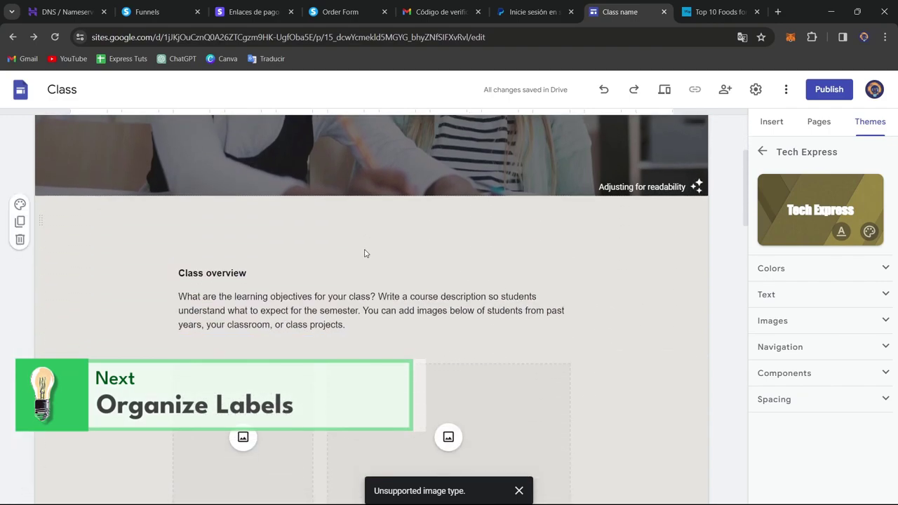
{"action": "left_click", "coordinate": [356, 266]}
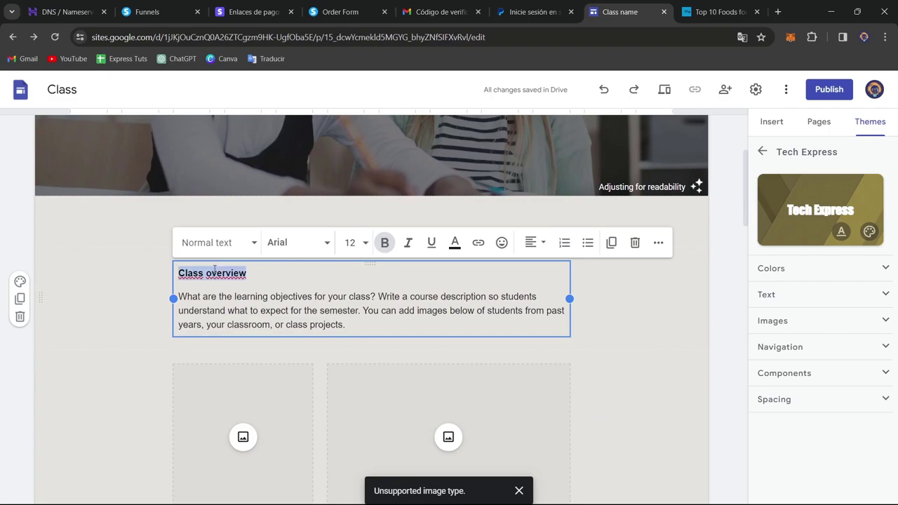
{"action": "type", "text": "AI IN 2024"}
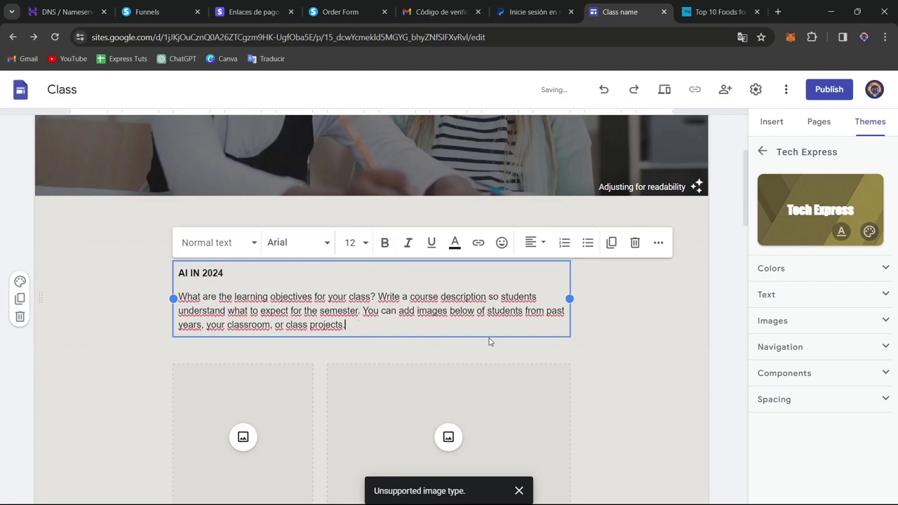
{"action": "left_click", "coordinate": [521, 348]}
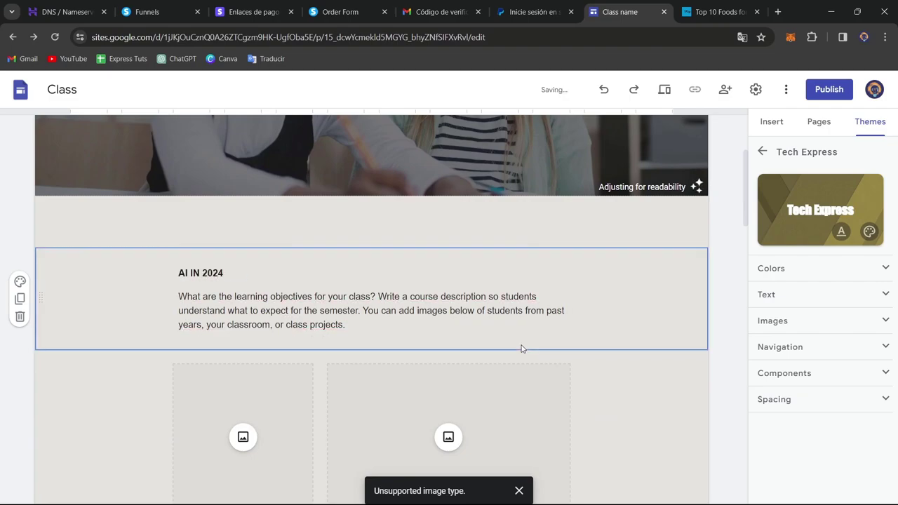
Insert a table of contents between the page header and the "AI IN 2024" section
{"action": "left_click", "coordinate": [771, 121]}
{"action": "scroll", "coordinate": [825, 298], "scroll_direction": "down", "scroll_amount": 3}
{"action": "left_click", "coordinate": [812, 246]}
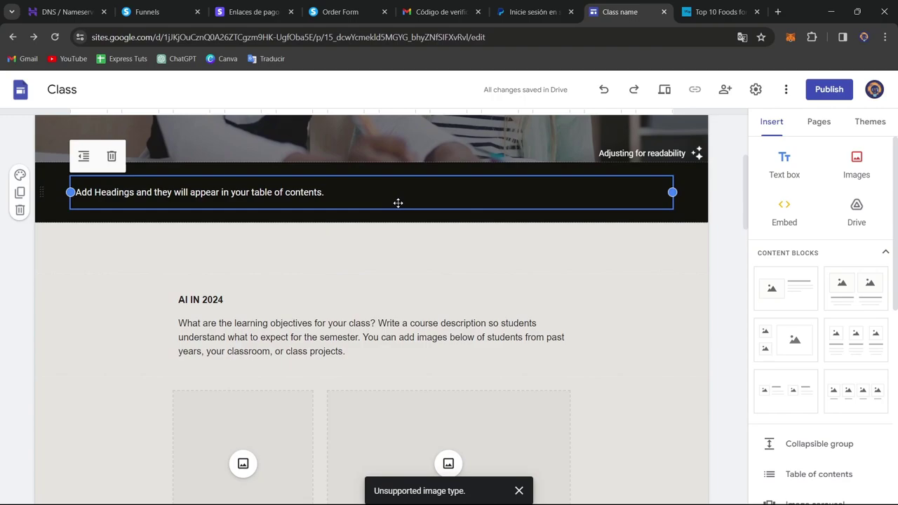
Apply the Heading style to the "AI IN 2024" title so it is listed in the table of contents
{"action": "triple_click", "coordinate": [217, 300]}
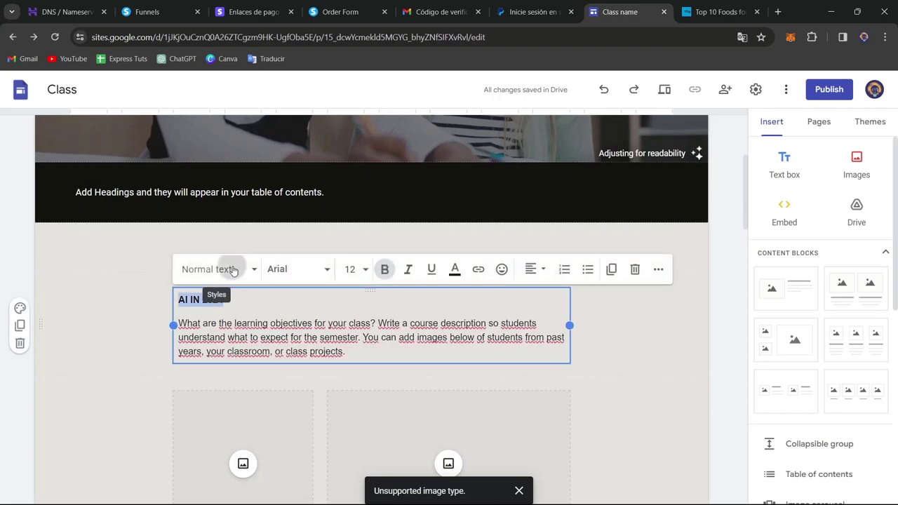
{"action": "left_click", "coordinate": [234, 271]}
{"action": "left_click", "coordinate": [232, 355]}
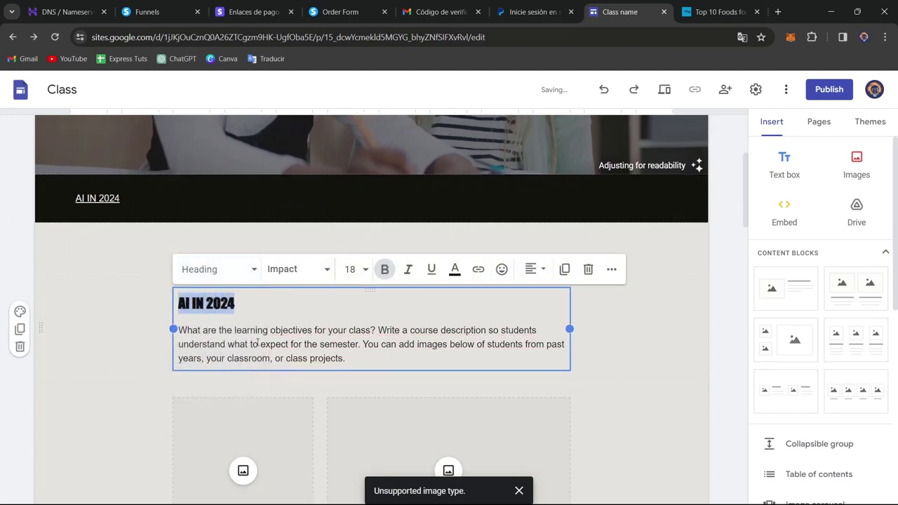
{"action": "left_click", "coordinate": [258, 330]}
Apply the Heading style to the "About me" title and check its entry in the table of contents
{"action": "scroll", "coordinate": [280, 323], "scroll_direction": "down", "scroll_amount": 10}
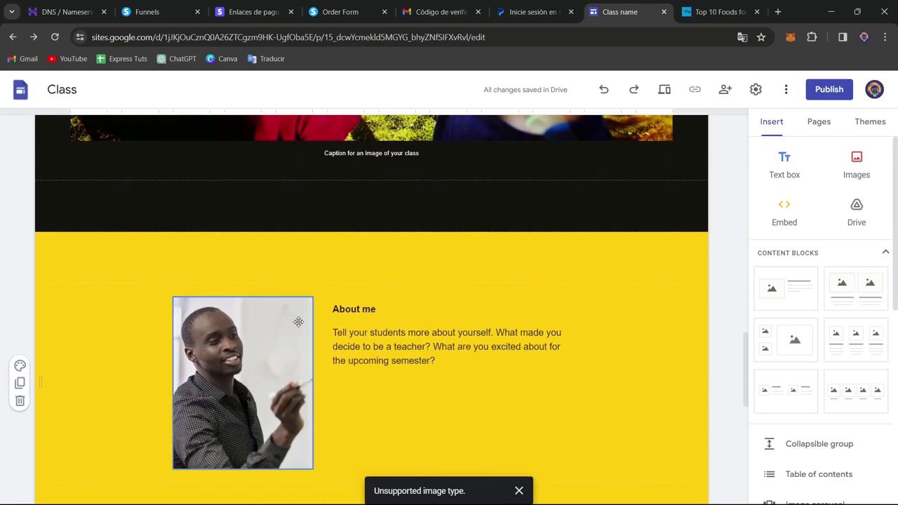
{"action": "left_click_drag", "start_coordinate": [379, 309], "coordinate": [309, 301]}
{"action": "left_click", "coordinate": [284, 278]}
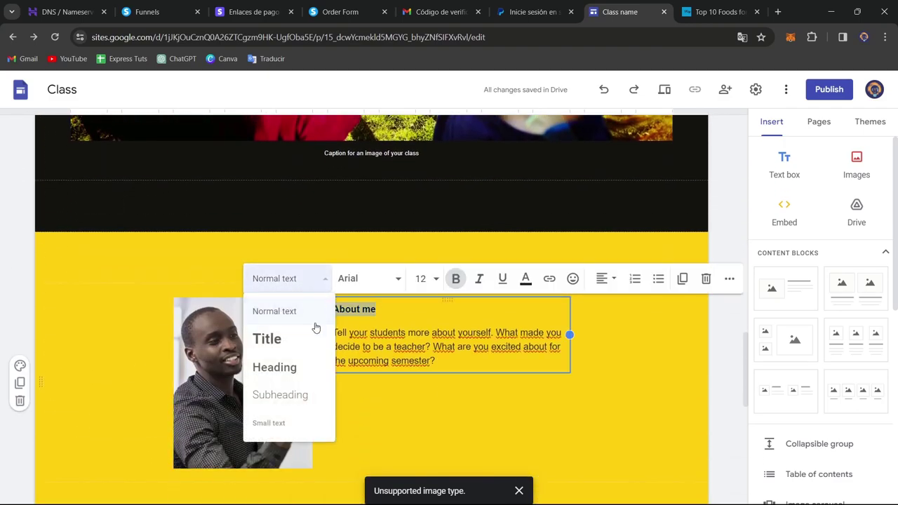
{"action": "left_click", "coordinate": [288, 368]}
{"action": "scroll", "coordinate": [430, 335], "scroll_direction": "up", "scroll_amount": 3}
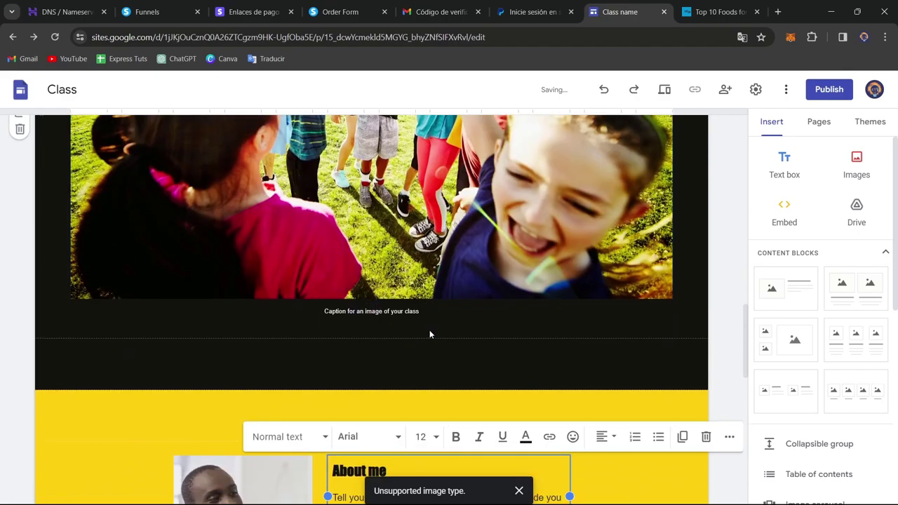
{"action": "scroll", "coordinate": [430, 334], "scroll_direction": "up", "scroll_amount": 15}
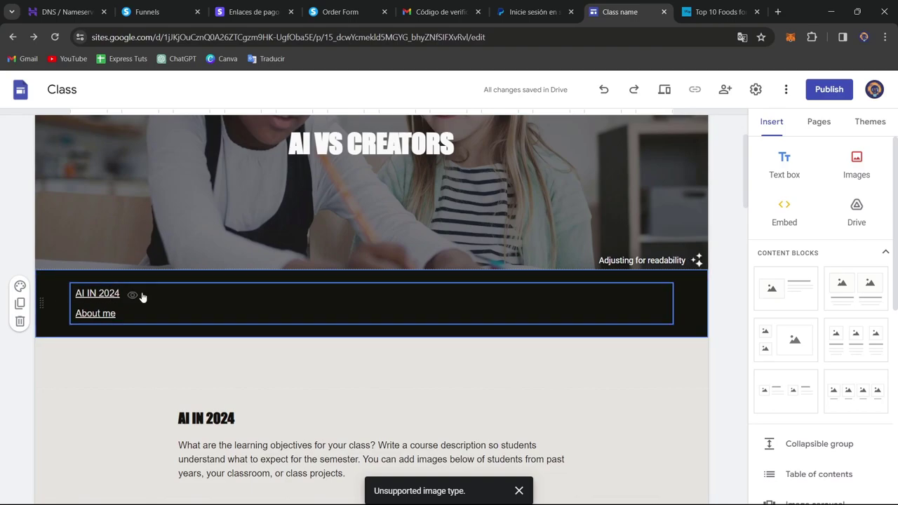
Insert a collapsible group below the table of contents and open its heading text for editing
{"action": "scroll", "coordinate": [810, 261], "scroll_direction": "down", "scroll_amount": 3}
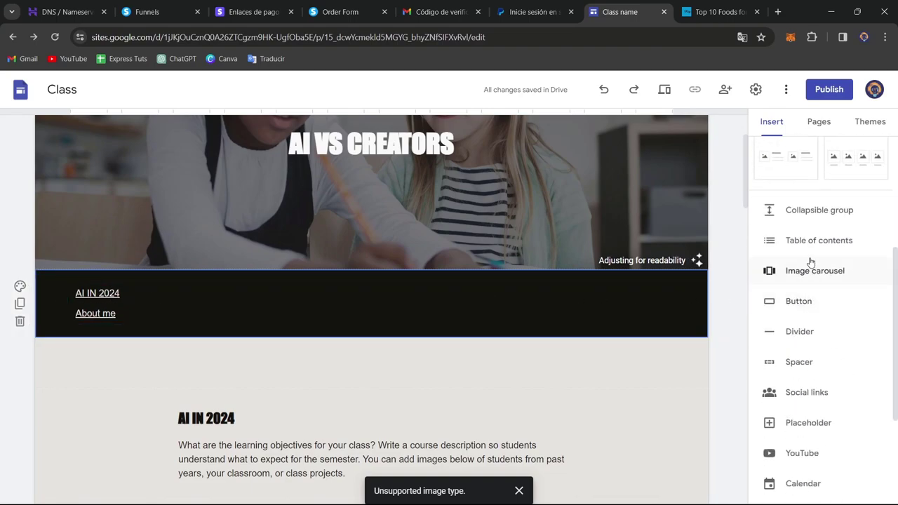
{"action": "left_click", "coordinate": [807, 223]}
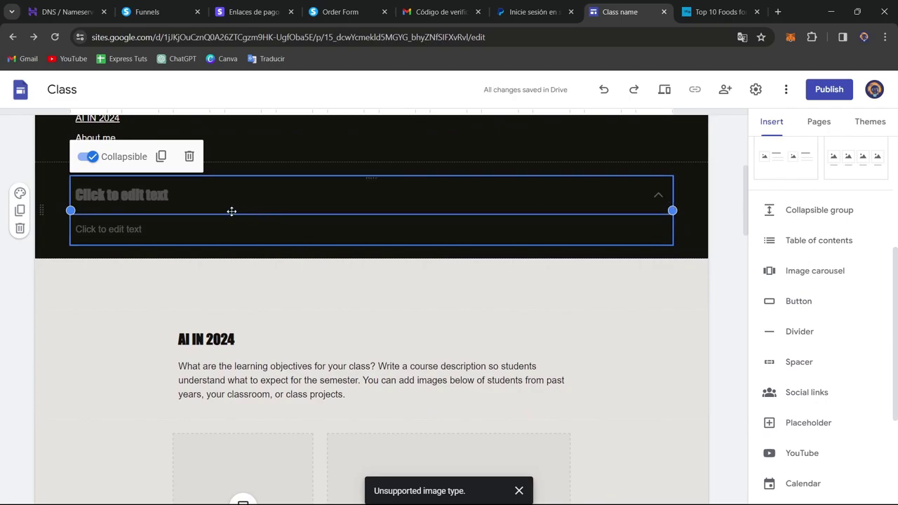
{"action": "left_click", "coordinate": [175, 200]}
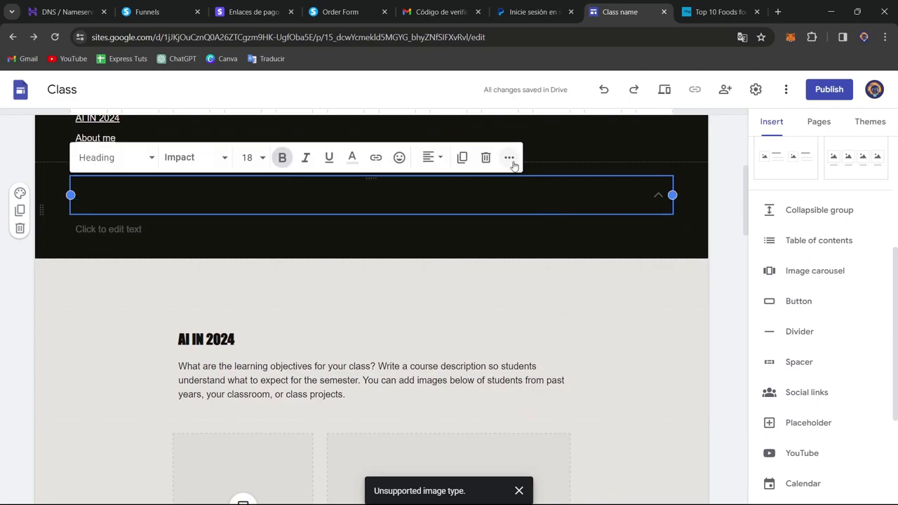
{"action": "left_click", "coordinate": [702, 316]}
Upload the black logo image into the wide image placeholder below the "AI IN 2024" description
{"action": "scroll", "coordinate": [701, 316], "scroll_direction": "down", "scroll_amount": 4}
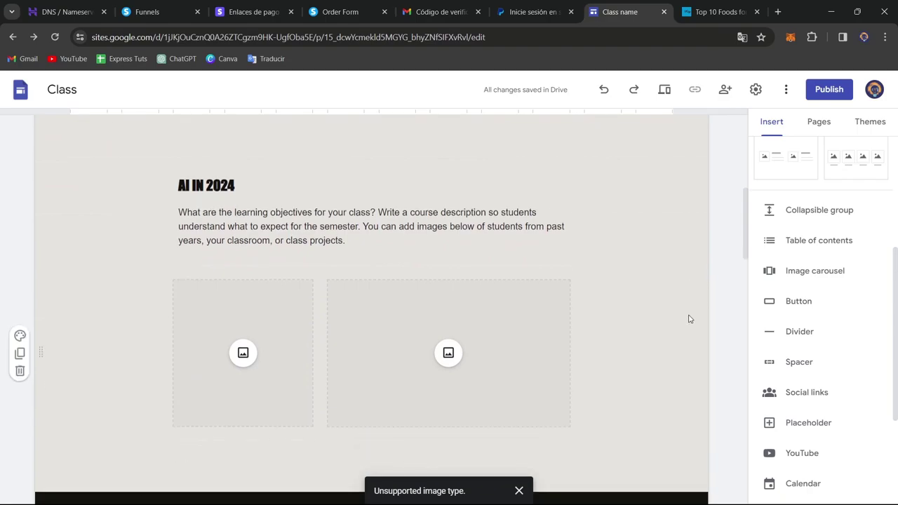
{"action": "left_click", "coordinate": [250, 302]}
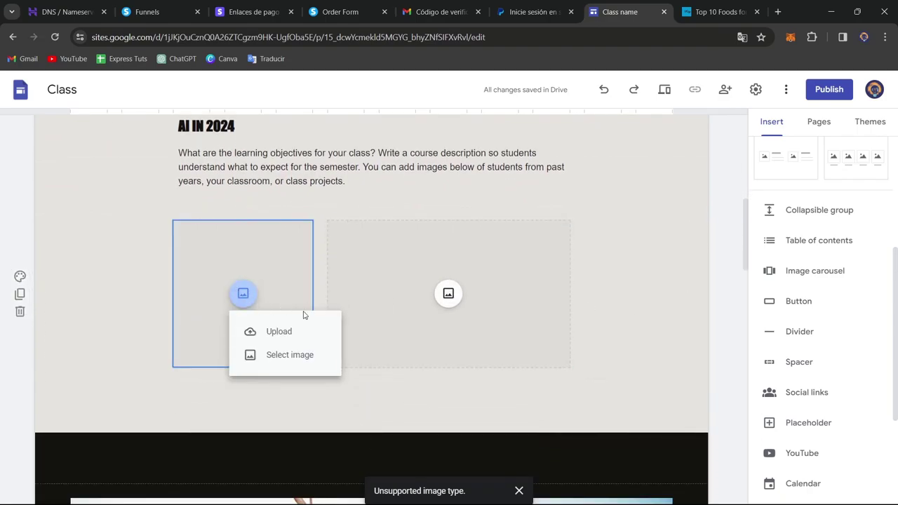
{"action": "left_click", "coordinate": [306, 335]}
{"action": "left_click", "coordinate": [308, 91]}
{"action": "left_click", "coordinate": [463, 295]}
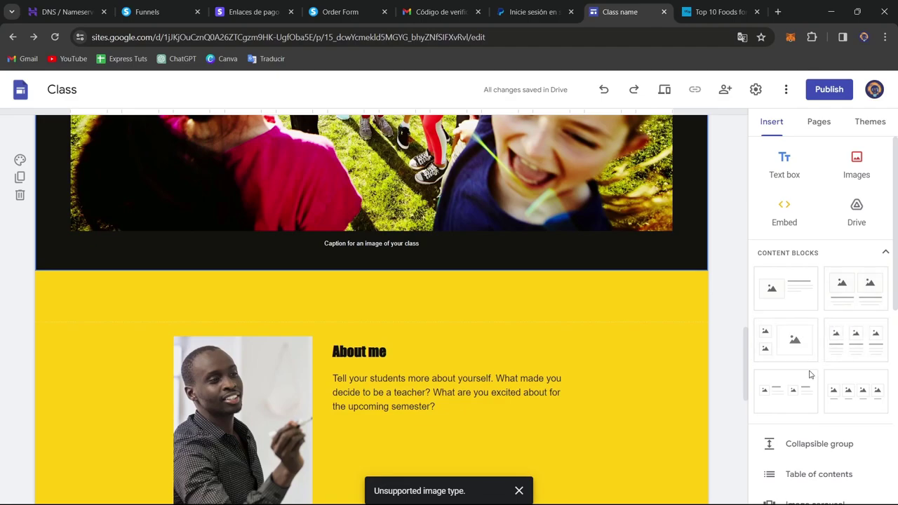
Add an image-and-text block below the class photo with a robot image, caption "Shutterstock 2024" and title "AI IN 2024 IS IT BETTER?"
{"action": "left_click", "coordinate": [790, 300]}
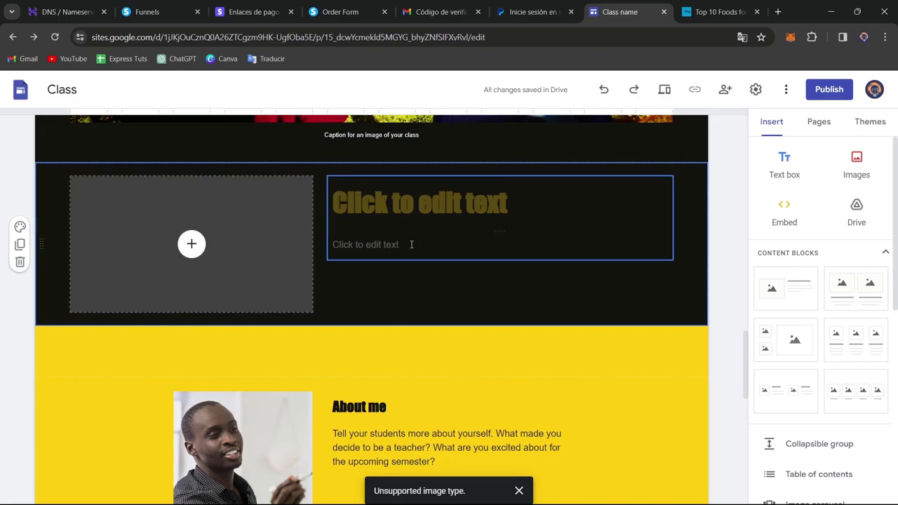
{"action": "left_click", "coordinate": [192, 243]}
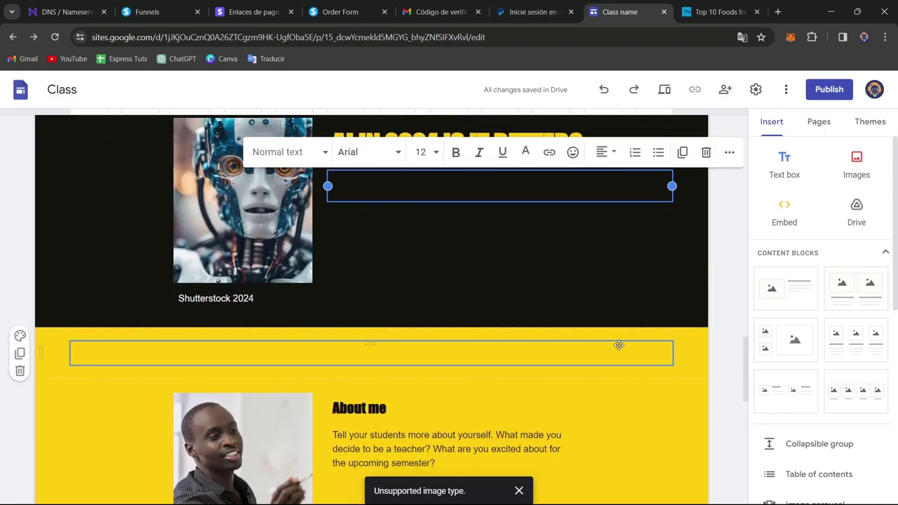
{"action": "scroll", "coordinate": [631, 344], "scroll_direction": "up", "scroll_amount": 1}
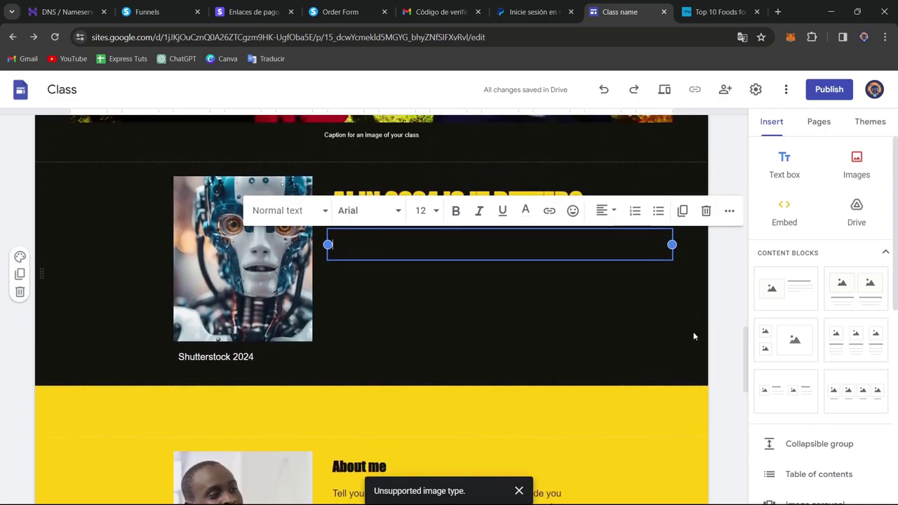
{"action": "left_click", "coordinate": [712, 333]}
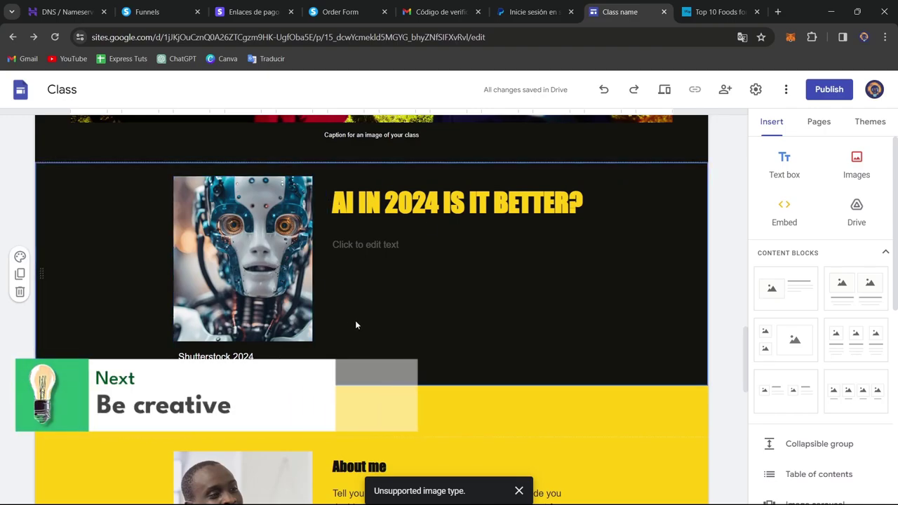
Insert a content block with three image-and-text columns in the yellow area above the "About me" section
{"action": "scroll", "coordinate": [361, 324], "scroll_direction": "down", "scroll_amount": 3}
{"action": "left_click", "coordinate": [496, 238]}
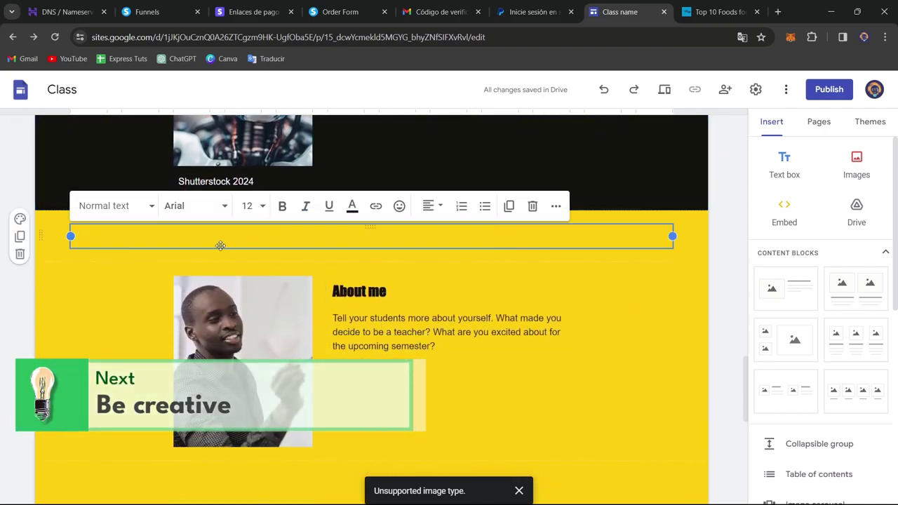
{"action": "left_click", "coordinate": [856, 340]}
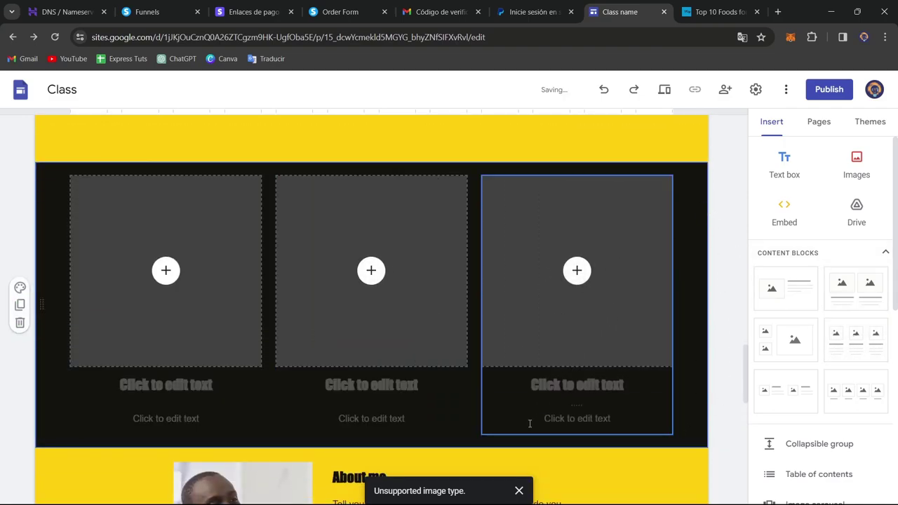
Set the starry night sky picture from the gallery as the background of the three-column section
{"action": "left_click", "coordinate": [21, 290]}
{"action": "mouse_move", "coordinate": [90, 399]}
{"action": "left_click", "coordinate": [155, 431]}
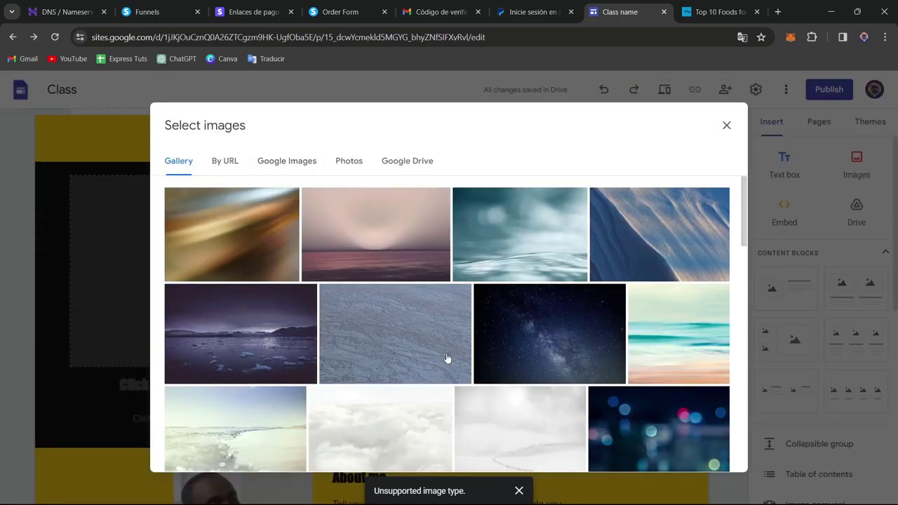
{"action": "left_click", "coordinate": [601, 351]}
{"action": "left_click", "coordinate": [717, 463]}
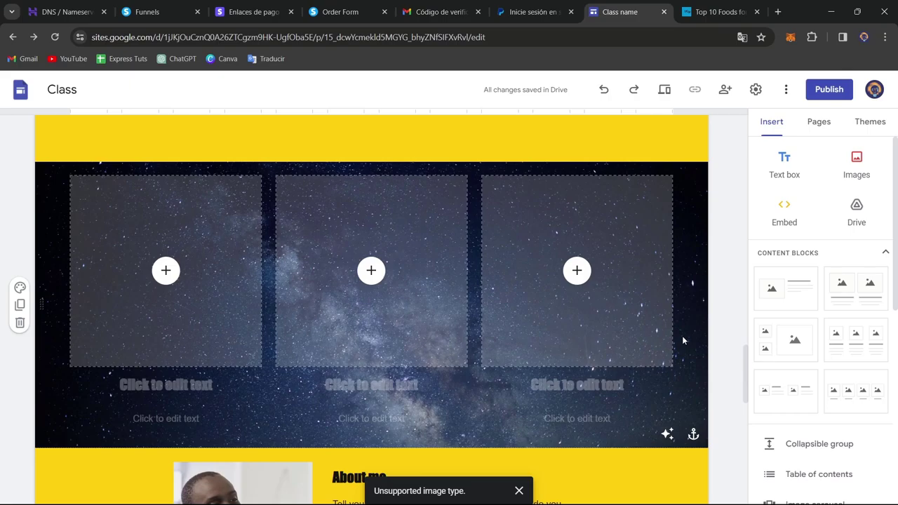
Review the page's sections in the editor, from the "AI IN 2024" images down to the footer
{"action": "scroll", "coordinate": [634, 290], "scroll_direction": "down", "scroll_amount": 2}
{"action": "scroll", "coordinate": [634, 292], "scroll_direction": "up", "scroll_amount": 4}
{"action": "scroll", "coordinate": [633, 292], "scroll_direction": "up", "scroll_amount": 4}
{"action": "scroll", "coordinate": [633, 288], "scroll_direction": "down", "scroll_amount": 7}
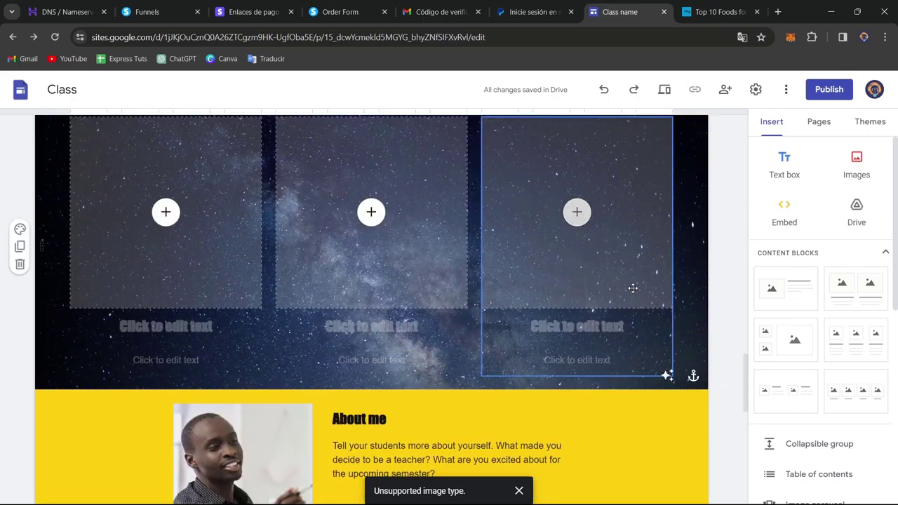
{"action": "scroll", "coordinate": [633, 288], "scroll_direction": "up", "scroll_amount": 10}
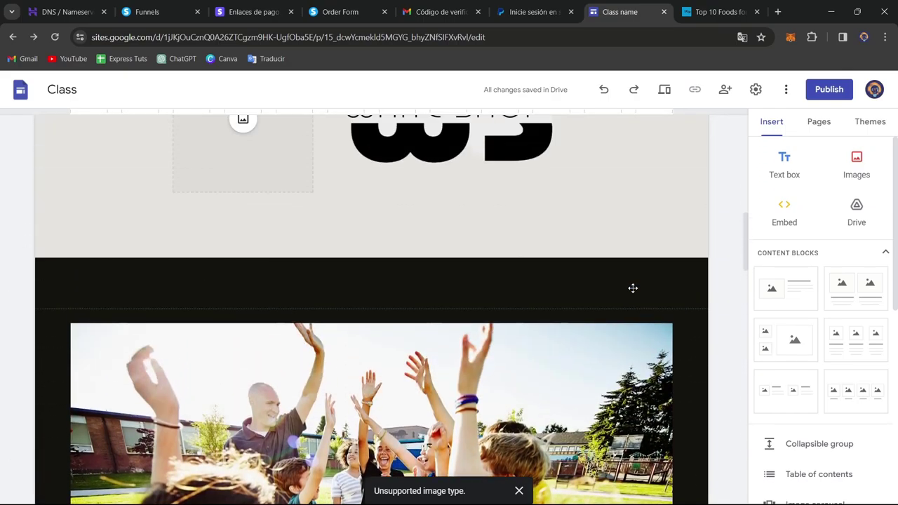
{"action": "scroll", "coordinate": [632, 287], "scroll_direction": "up", "scroll_amount": 3}
{"action": "scroll", "coordinate": [635, 316], "scroll_direction": "down", "scroll_amount": 15}
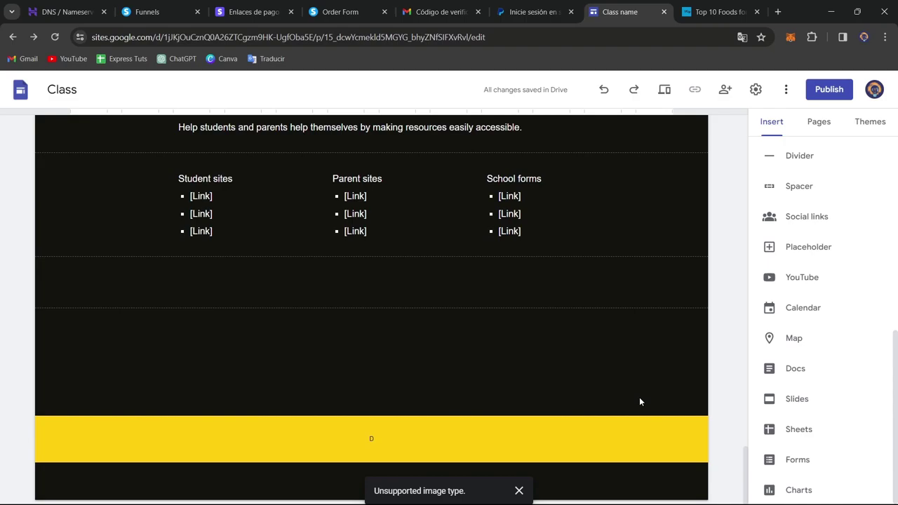
Publish the site to the web with the web address "techexpressblogs"
{"action": "left_click", "coordinate": [830, 89]}
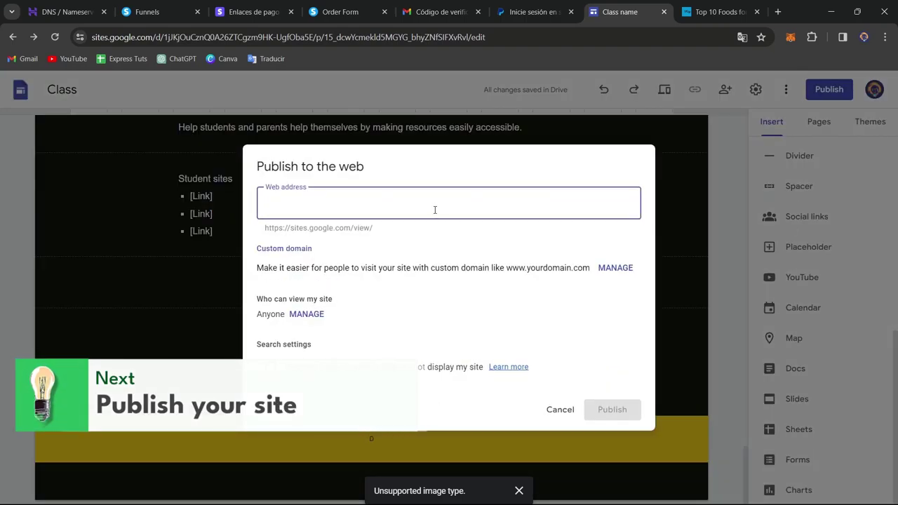
{"action": "type", "text": "techexpressblogs"}
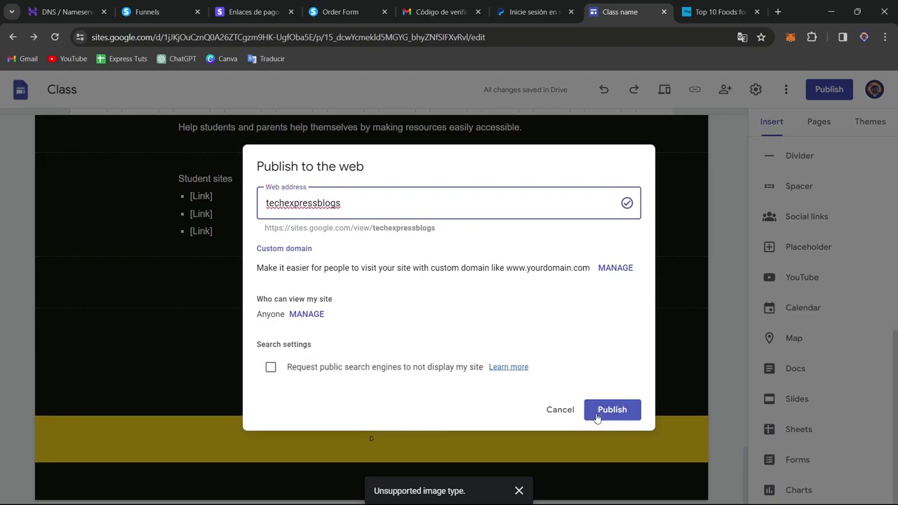
{"action": "left_click", "coordinate": [598, 414]}
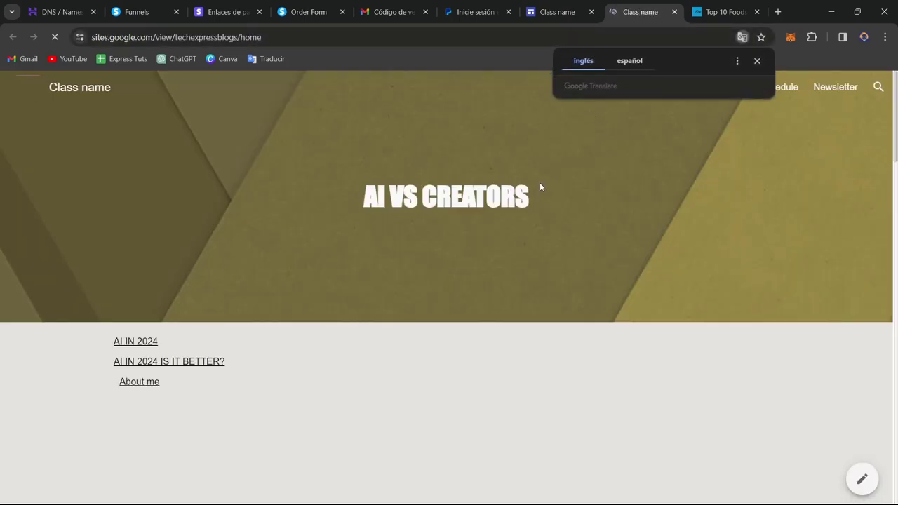
Dismiss the translation prompt, examine the published home page down to the "About me" section, and return to the site editor
{"action": "left_click", "coordinate": [757, 63]}
{"action": "scroll", "coordinate": [573, 287], "scroll_direction": "down", "scroll_amount": 8}
{"action": "scroll", "coordinate": [573, 287], "scroll_direction": "down", "scroll_amount": 9}
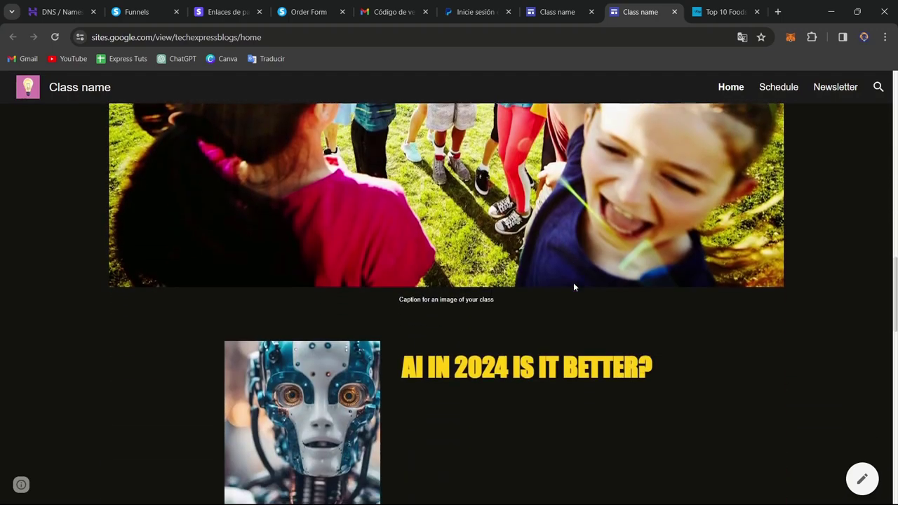
{"action": "scroll", "coordinate": [573, 287], "scroll_direction": "down", "scroll_amount": 6}
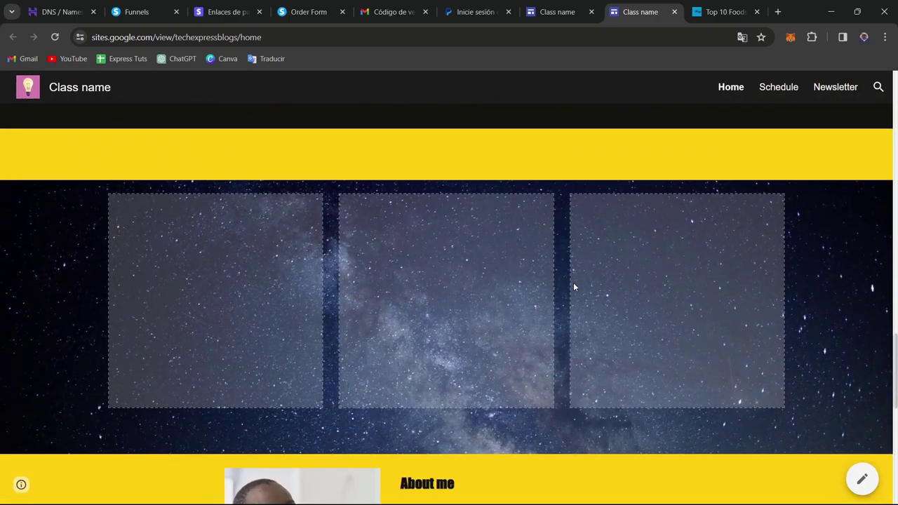
{"action": "scroll", "coordinate": [573, 287], "scroll_direction": "up", "scroll_amount": 3}
{"action": "scroll", "coordinate": [573, 287], "scroll_direction": "up", "scroll_amount": 2}
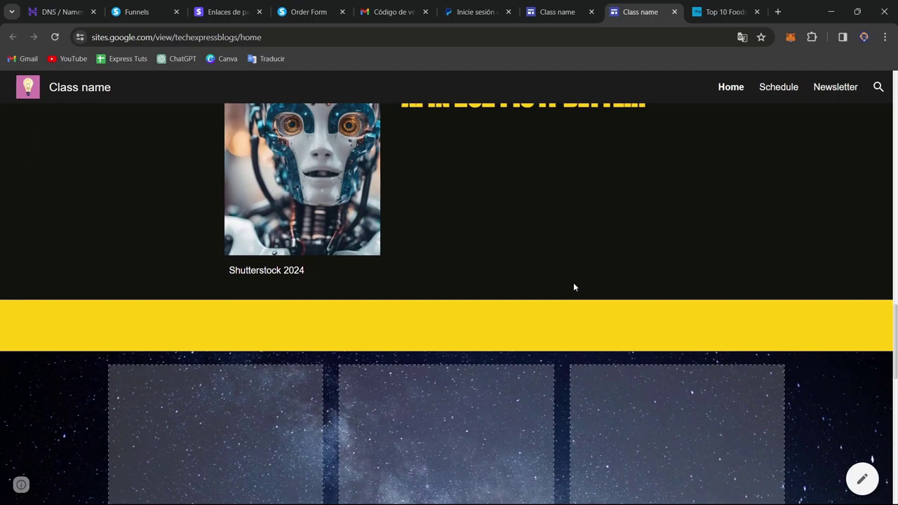
{"action": "scroll", "coordinate": [614, 306], "scroll_direction": "down", "scroll_amount": 1}
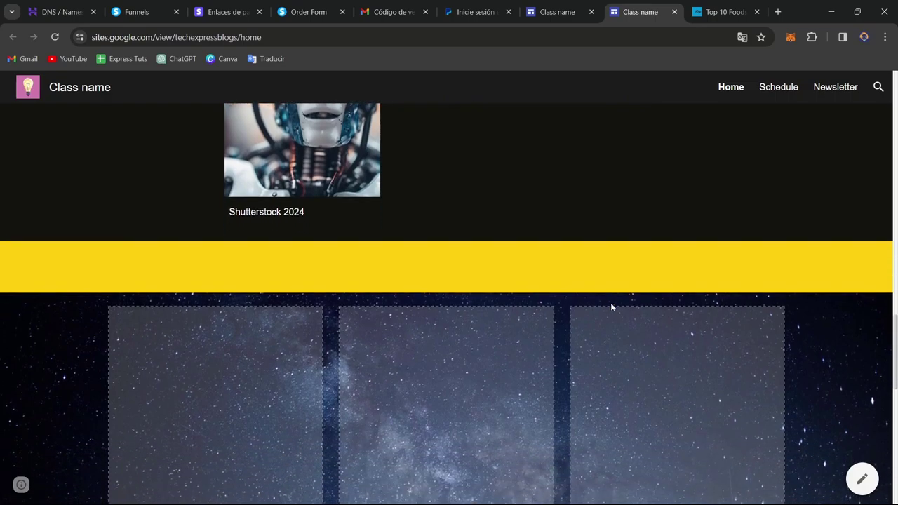
{"action": "scroll", "coordinate": [787, 349], "scroll_direction": "down", "scroll_amount": 4}
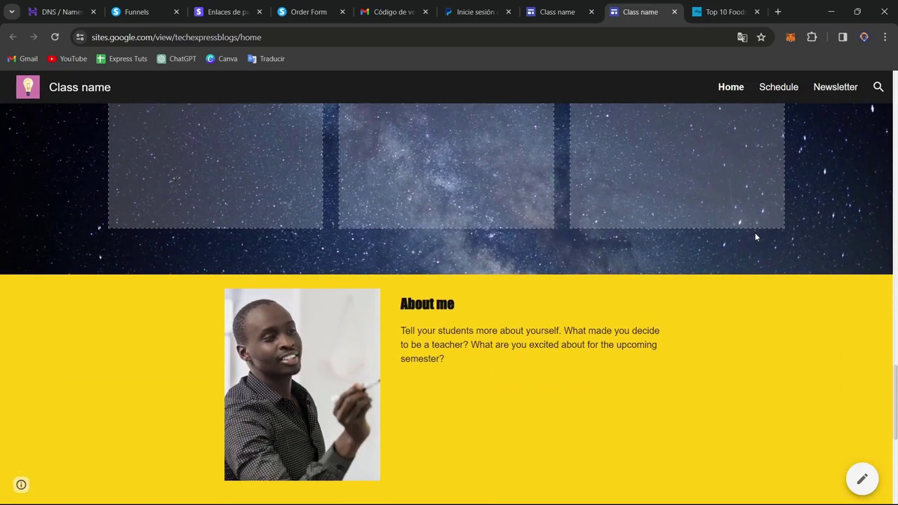
{"action": "left_click", "coordinate": [564, 14]}
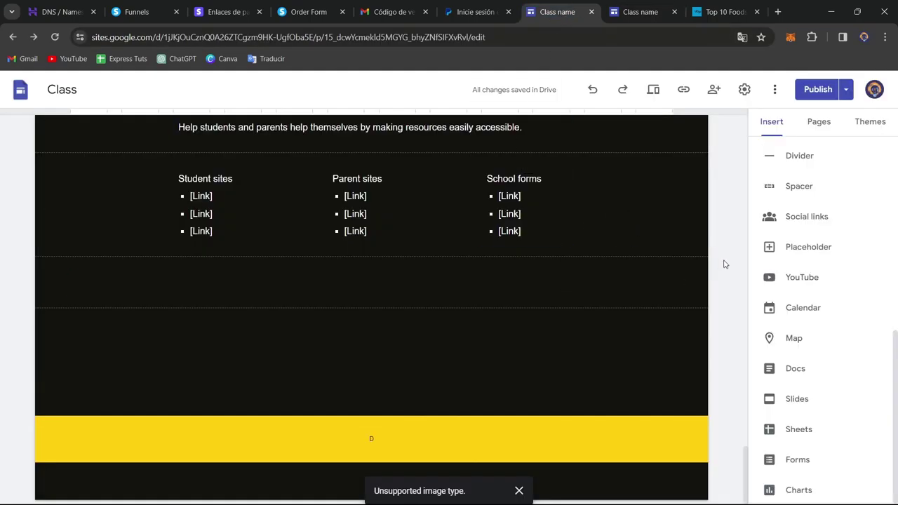